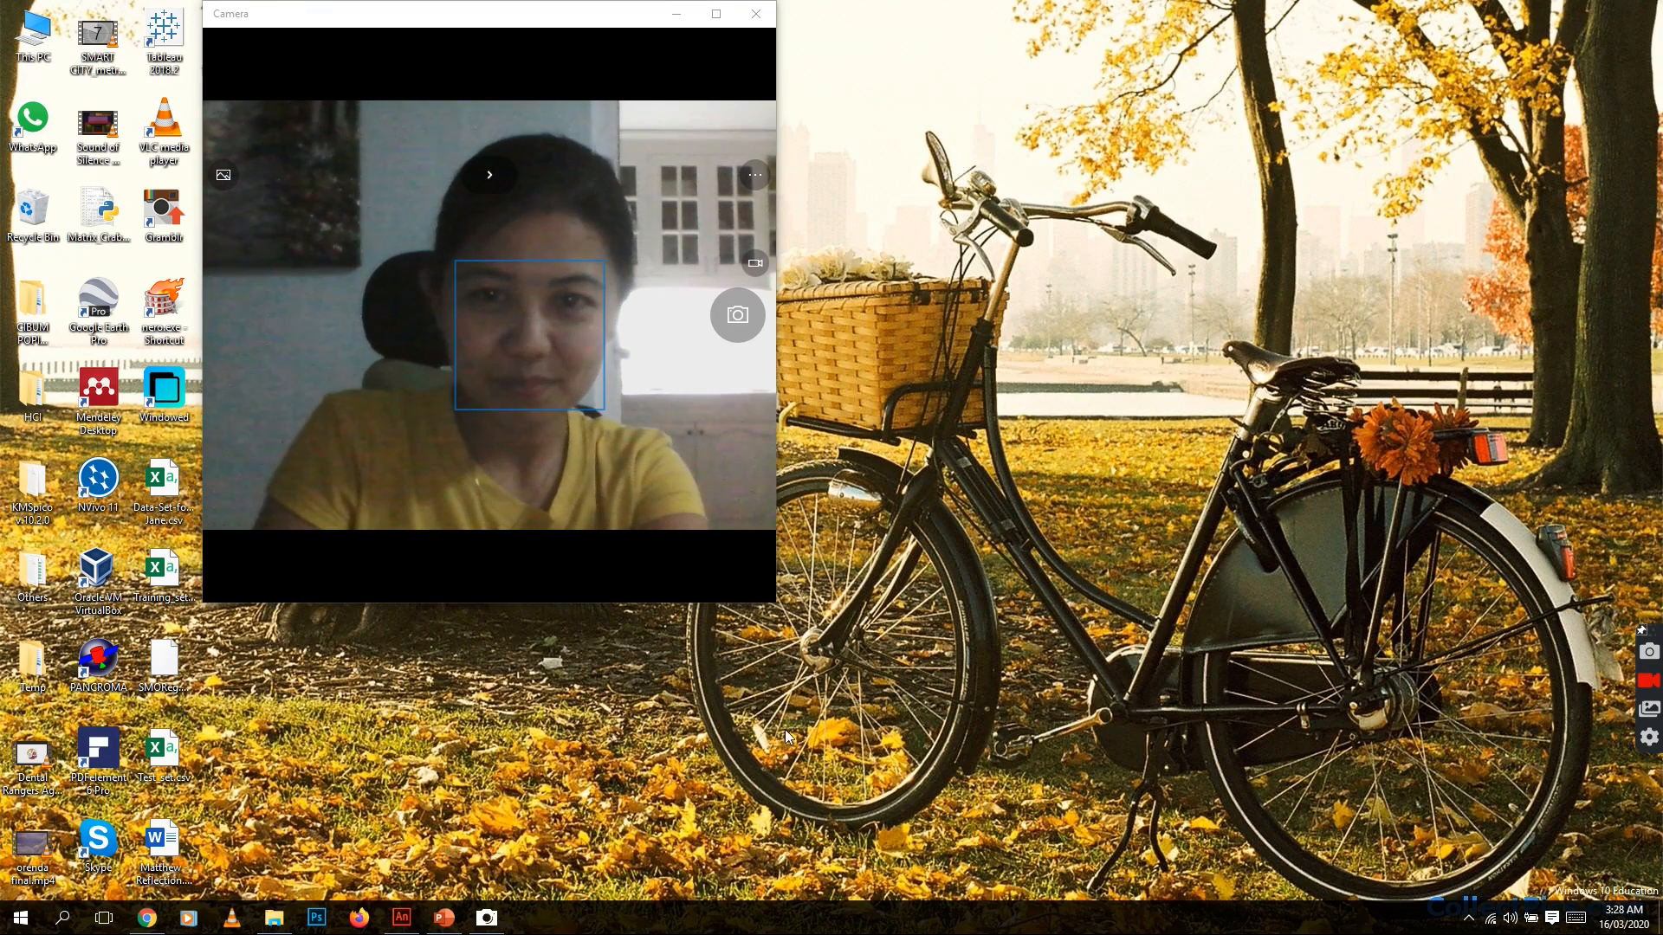
Switch to Adobe Animate and add a new layer above Layer 2 in the timeline
left_click(401, 918)
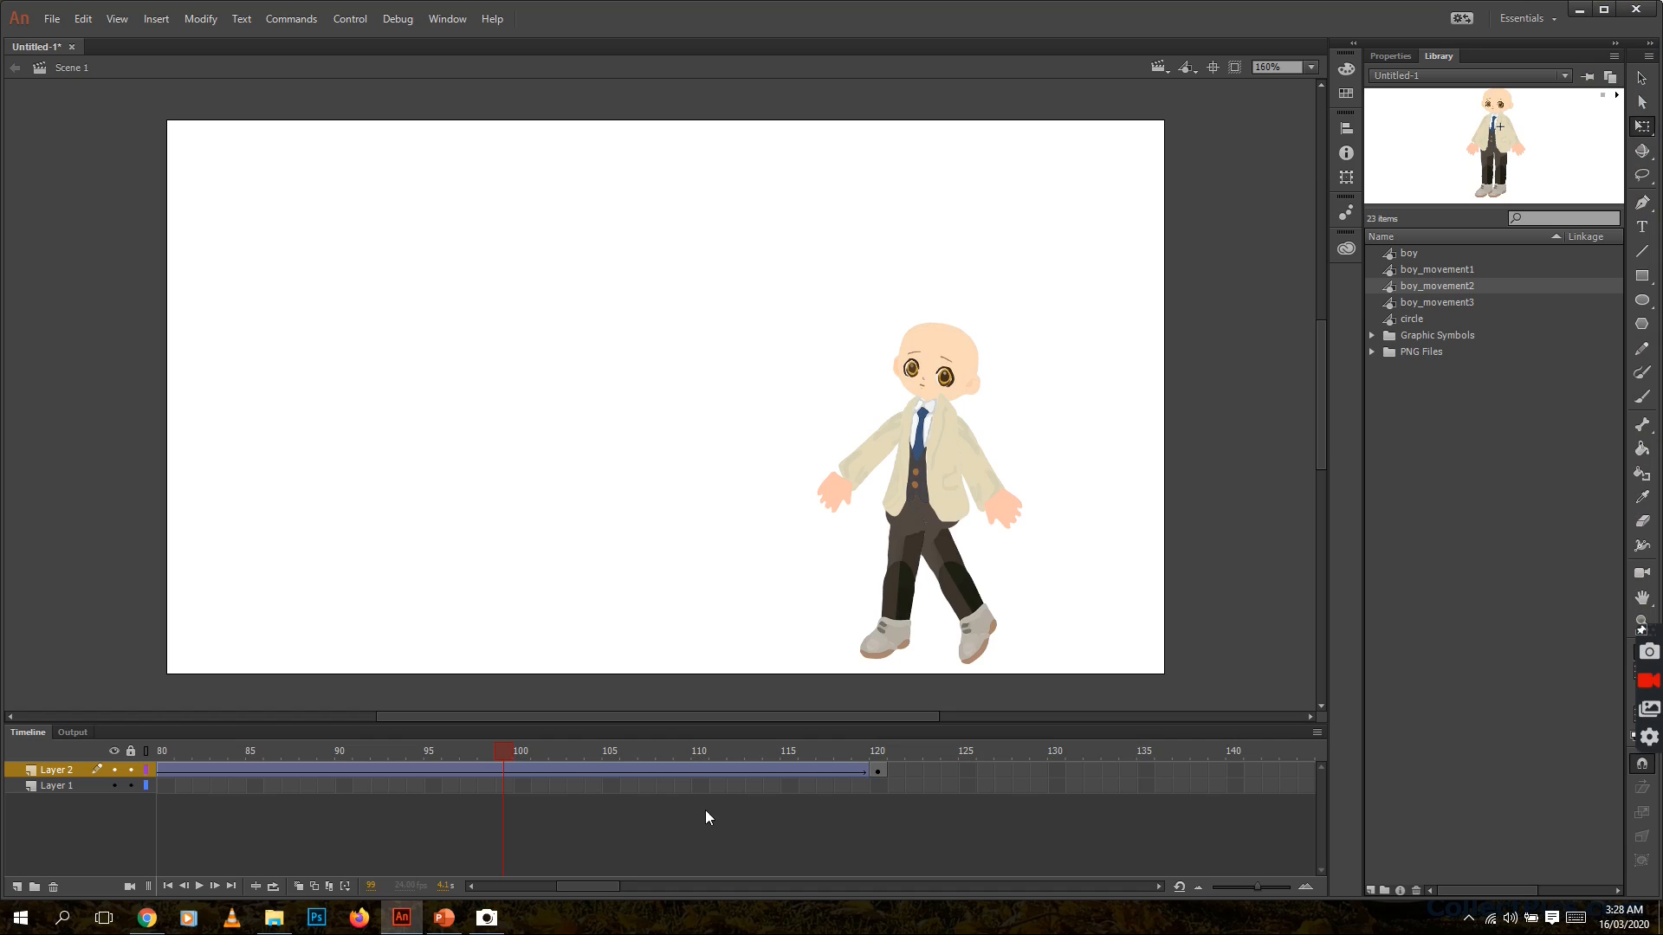
left_click_drag(609, 888, 533, 886)
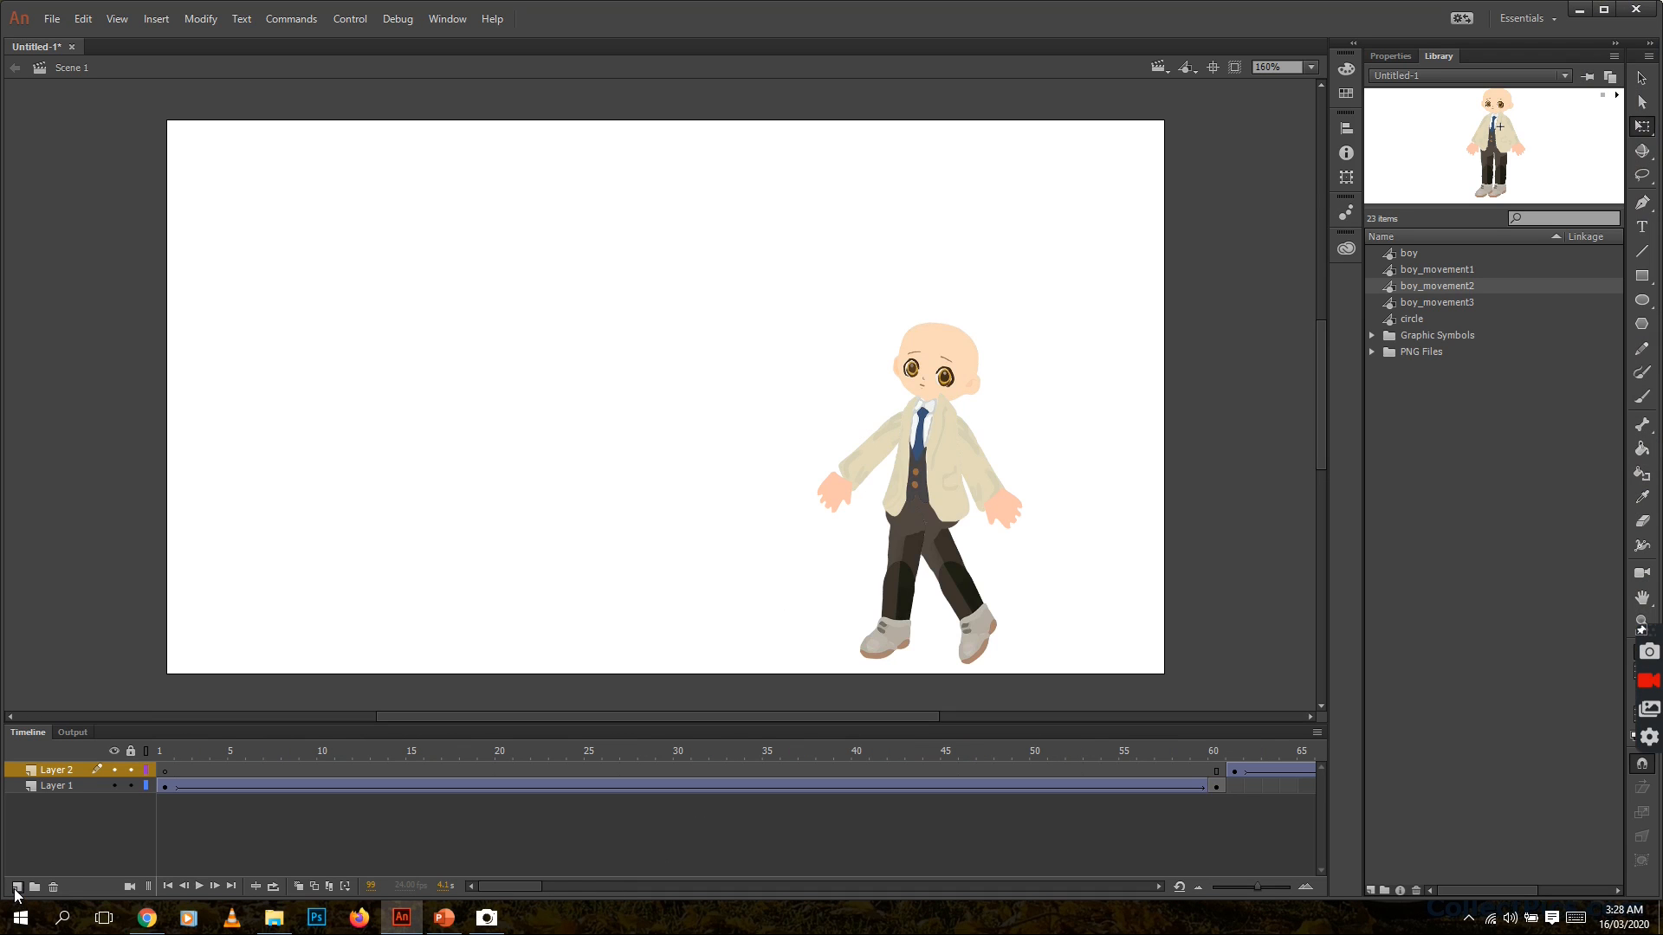
left_click(17, 888)
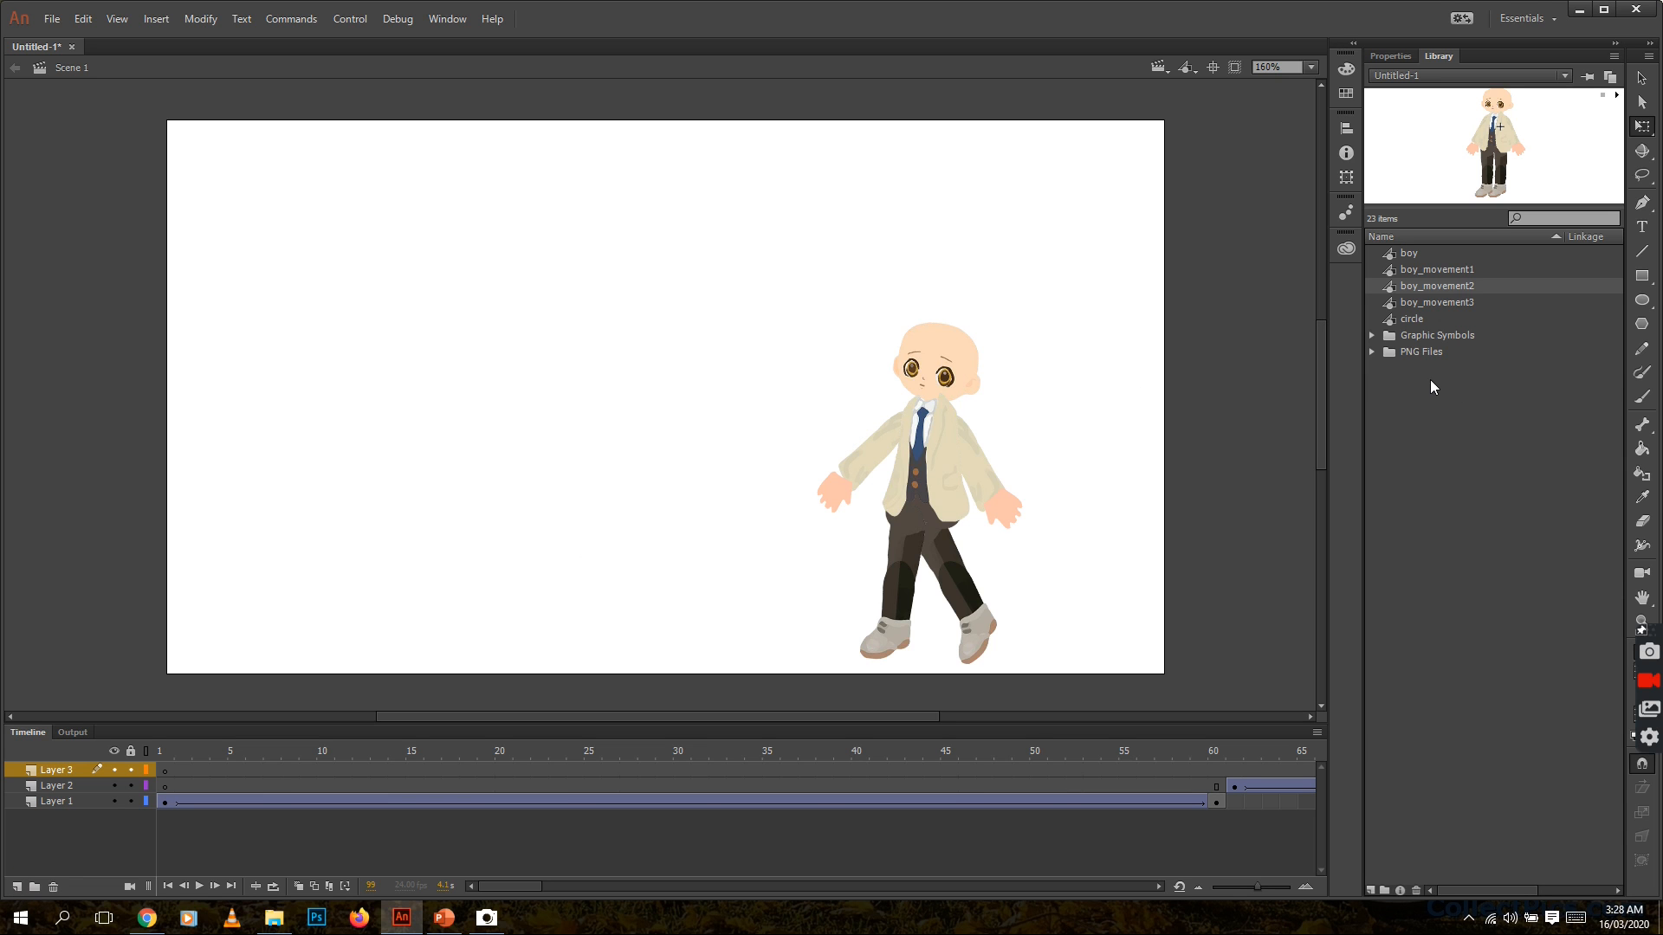
Place the hat graphic symbol on frame 1 of Layer 3, scale it down, and fit it on the boy's head
left_click(1373, 336)
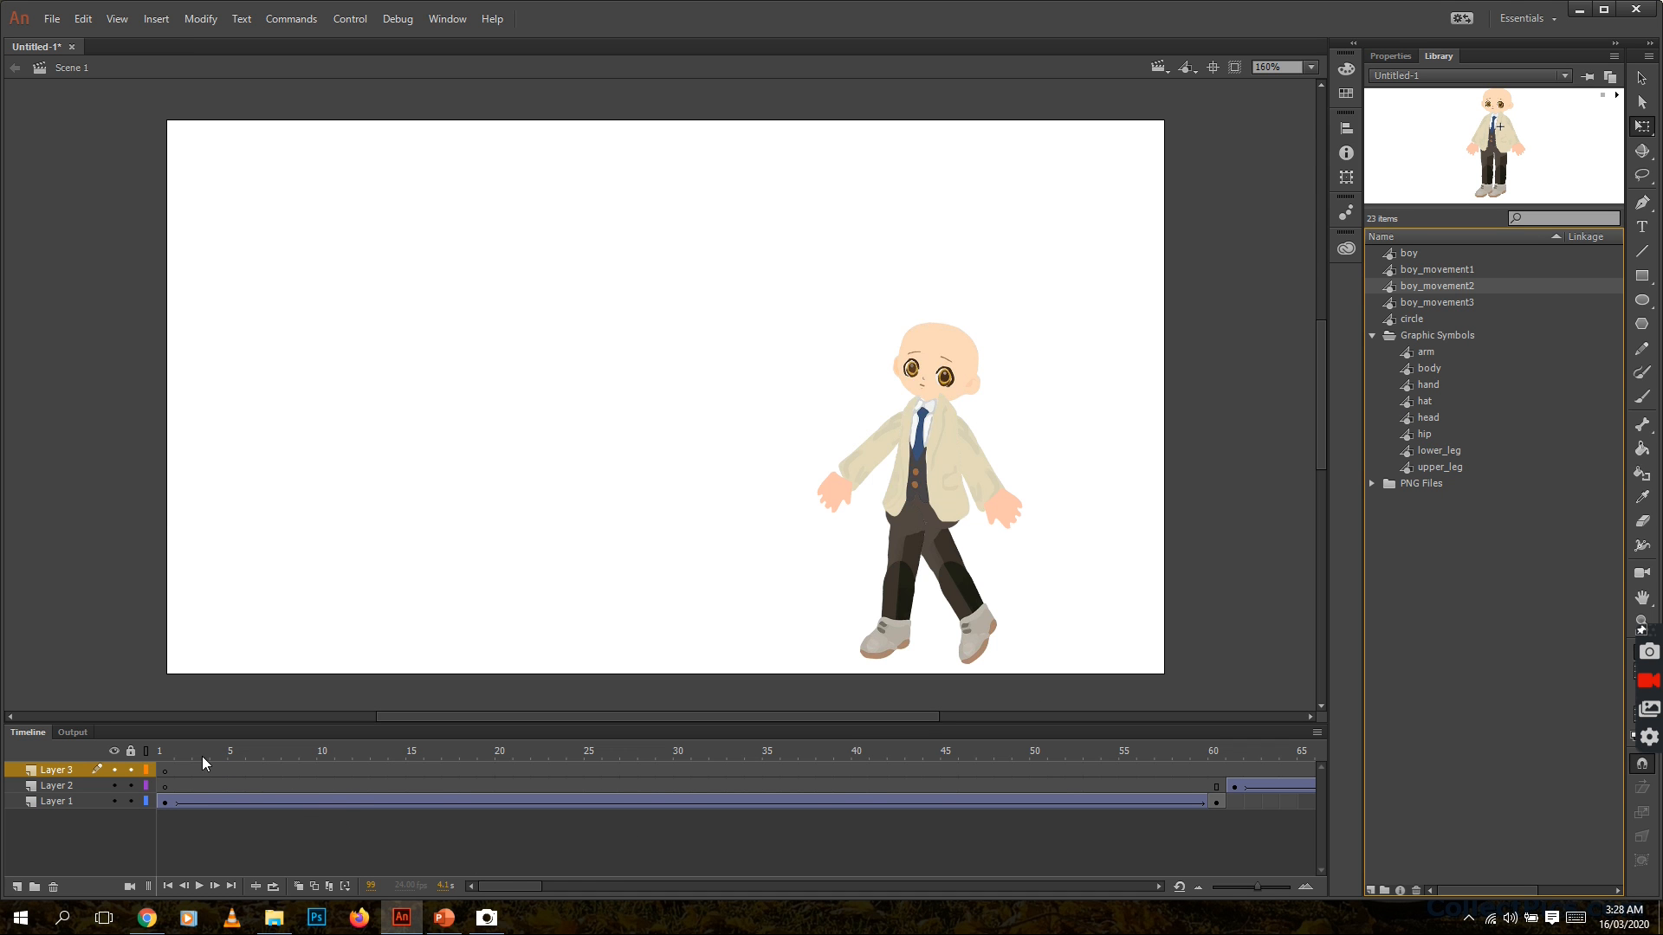
left_click(160, 754)
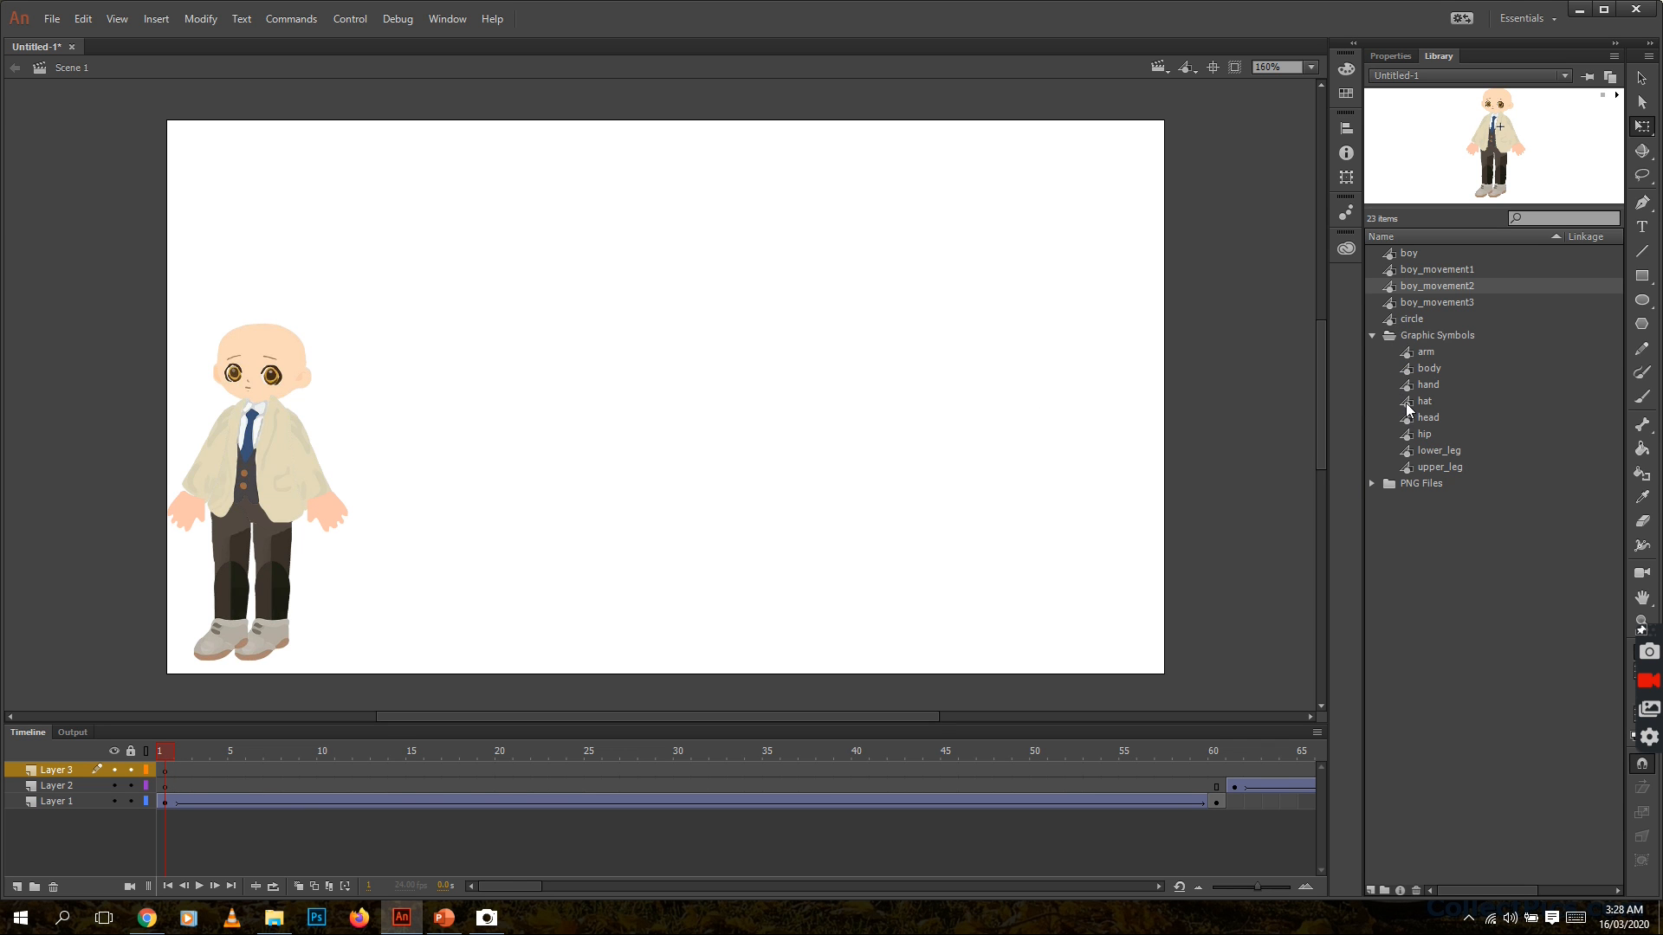
left_click_drag(1407, 404, 268, 319)
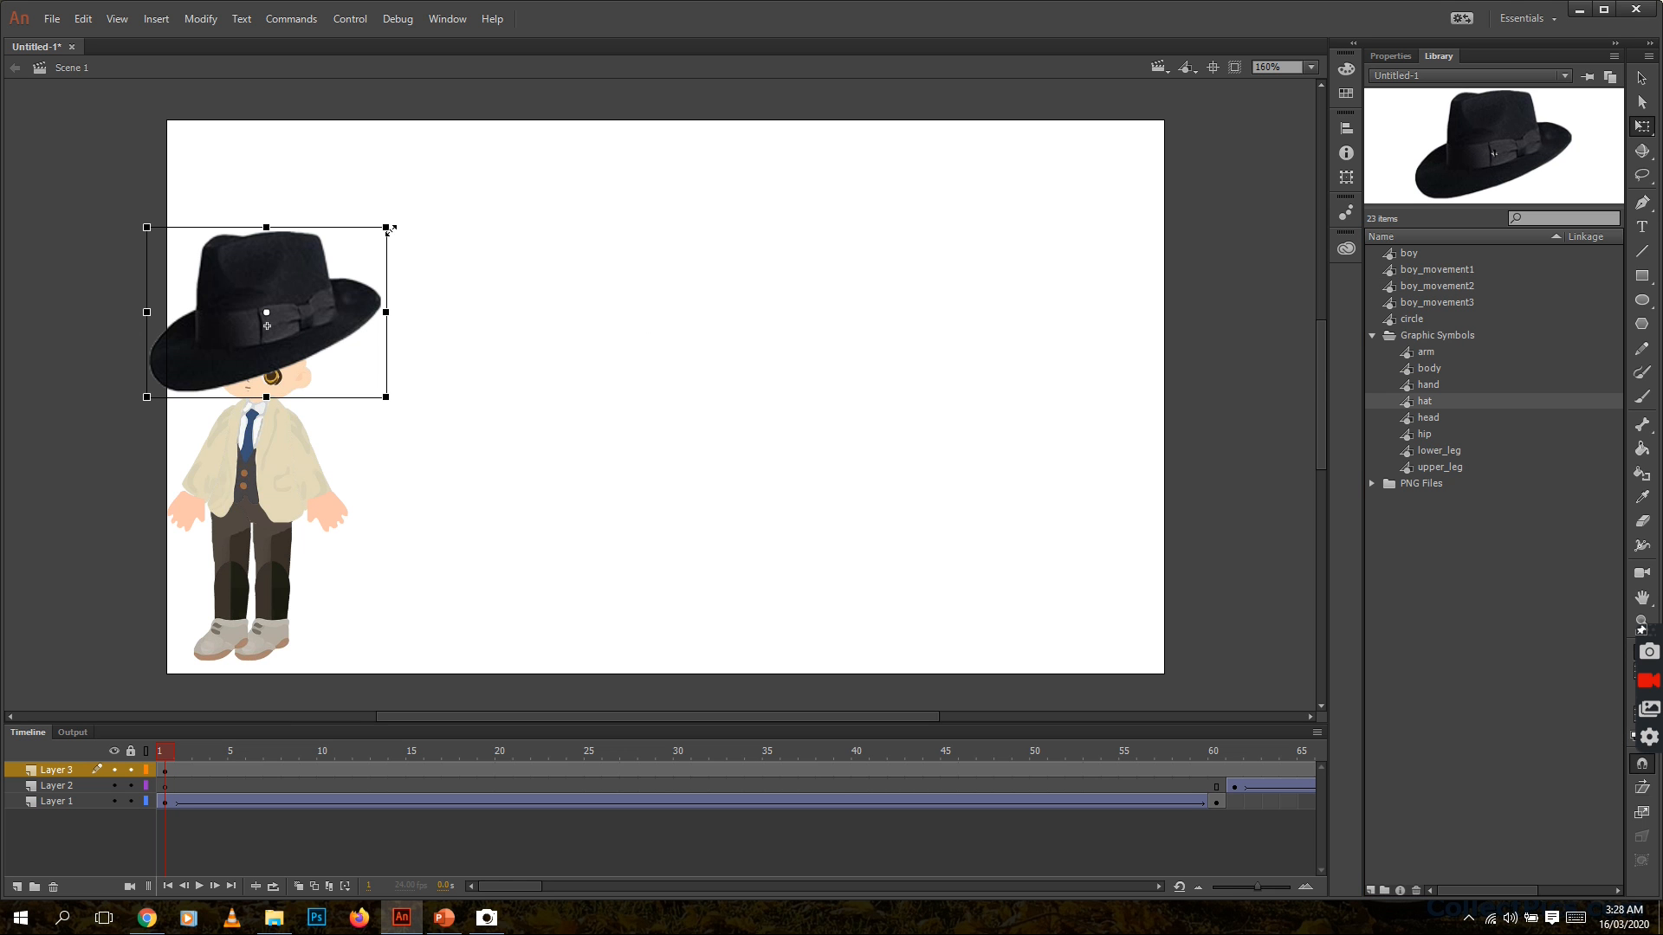
left_click_drag(385, 227, 334, 274)
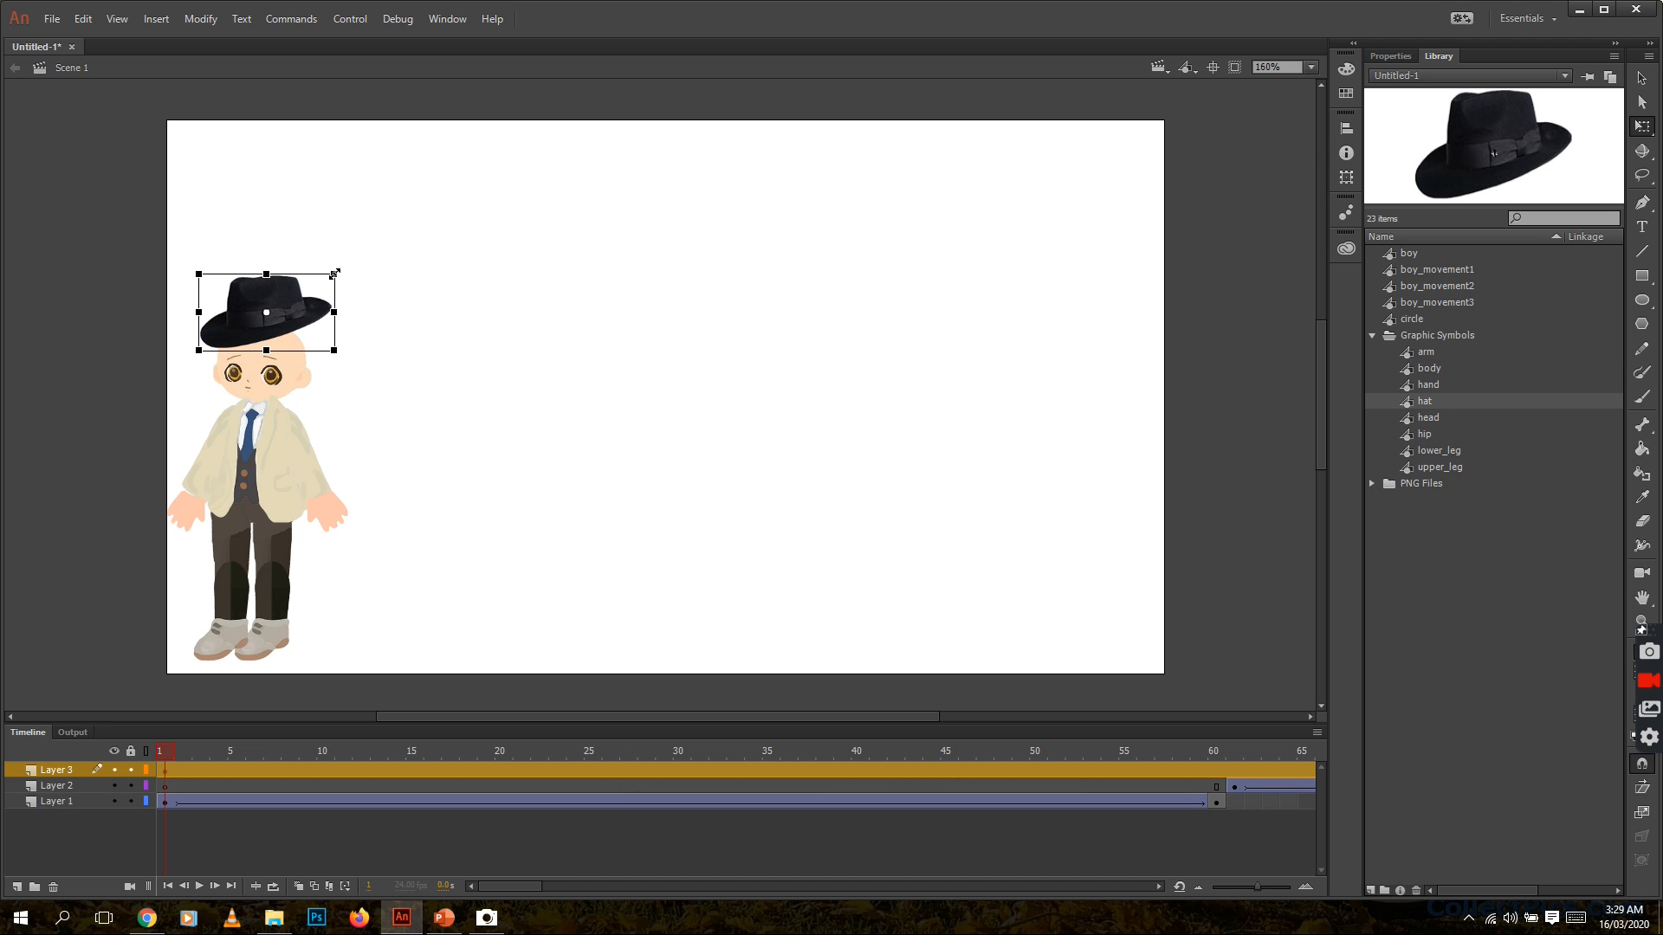
left_click_drag(282, 293, 273, 324)
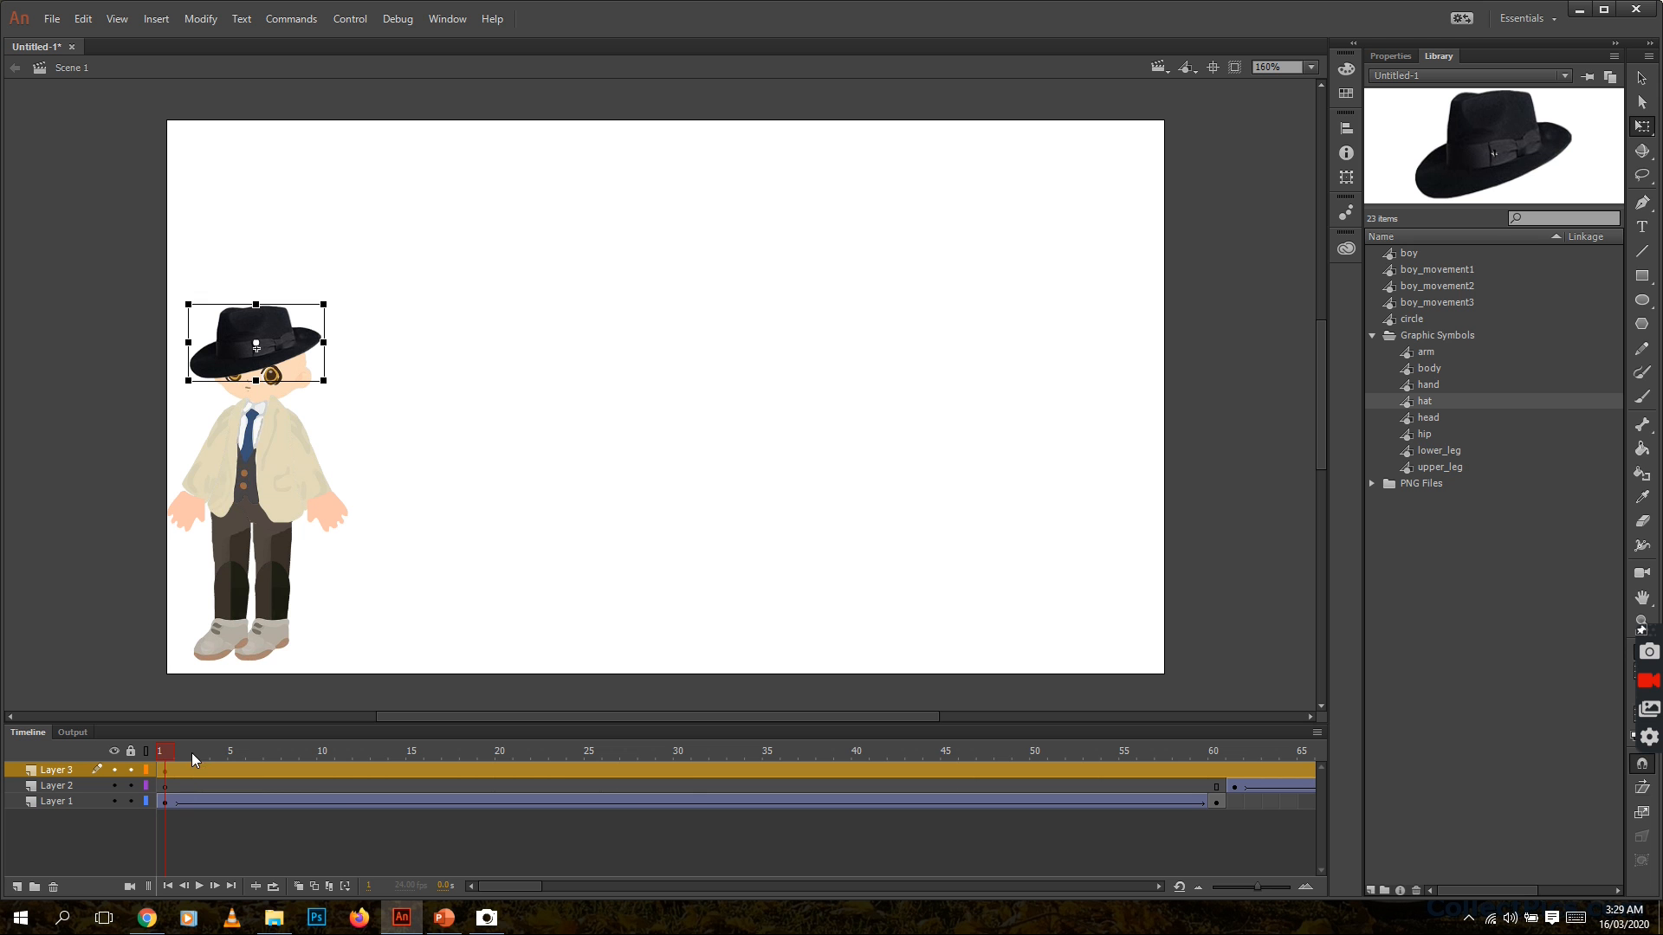
Insert a keyframe at frame 42 of Layer 3 and move the hat onto the boy's head there
left_click_drag(162, 752, 895, 762)
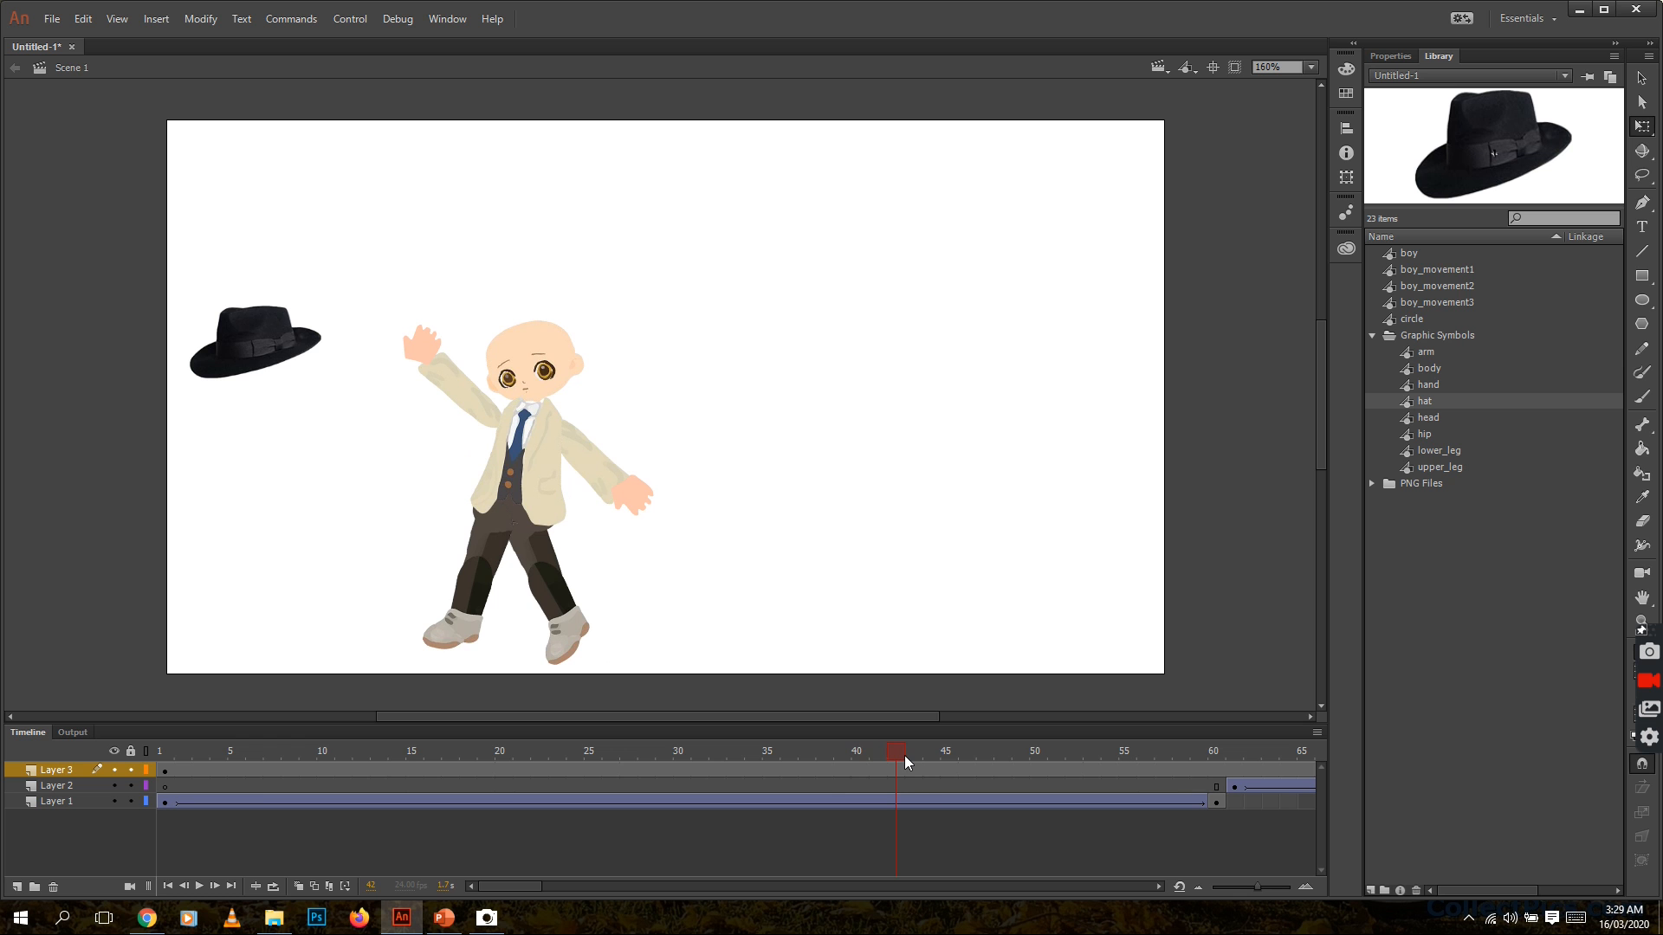
left_click_drag(905, 762, 964, 750)
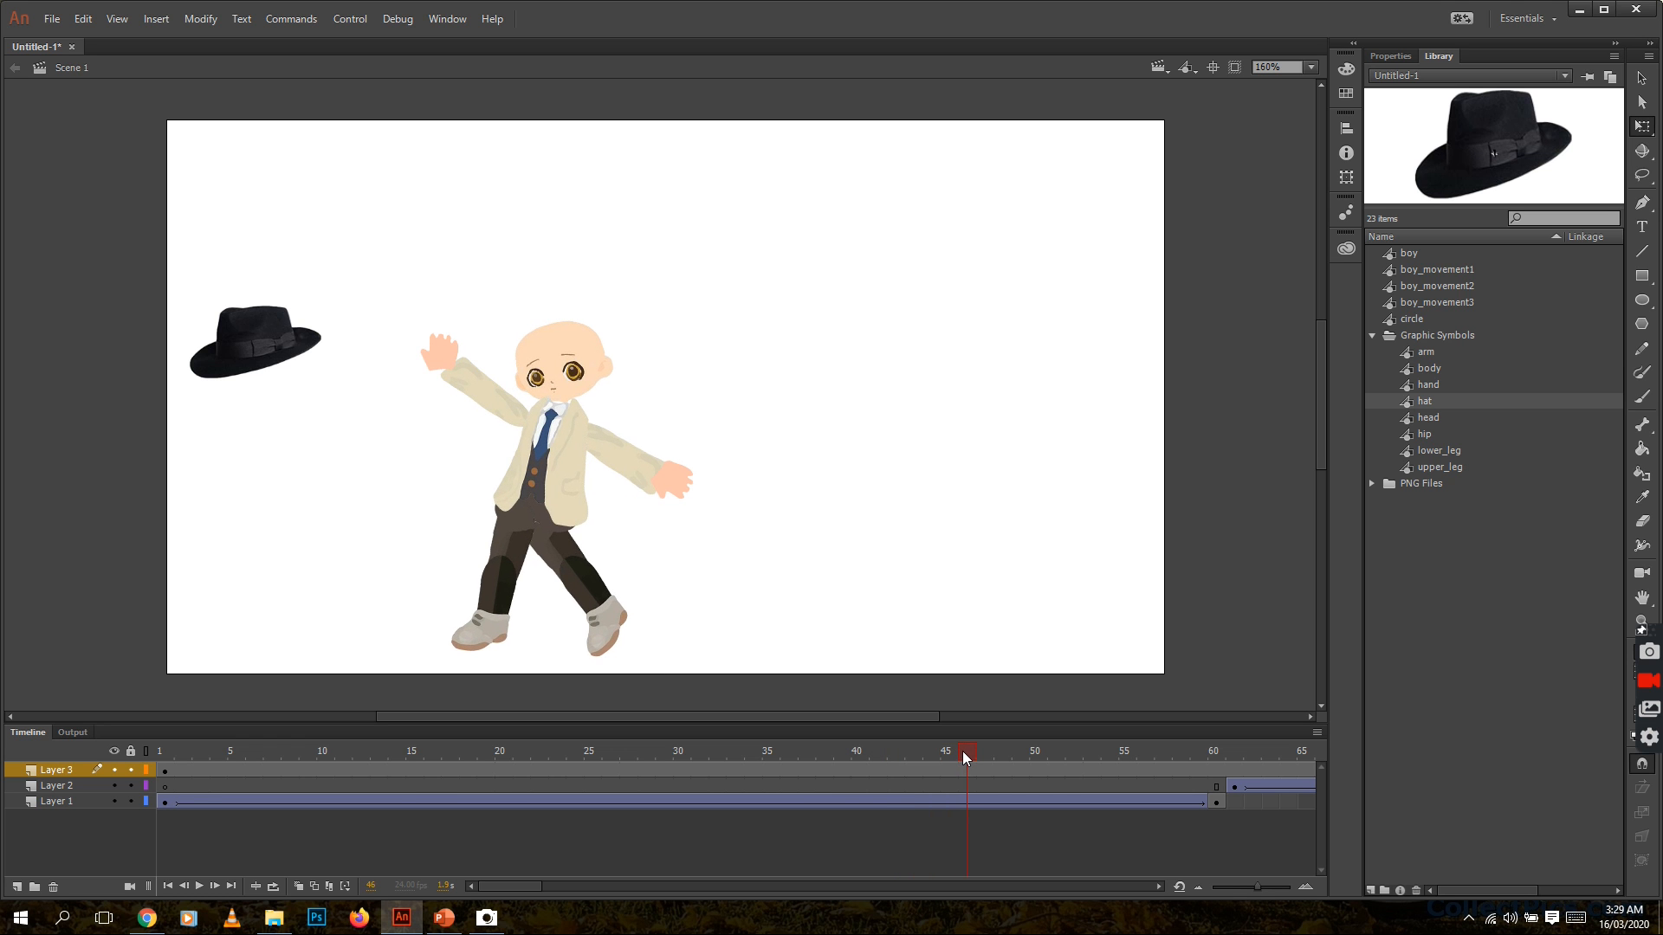
left_click_drag(963, 751, 900, 759)
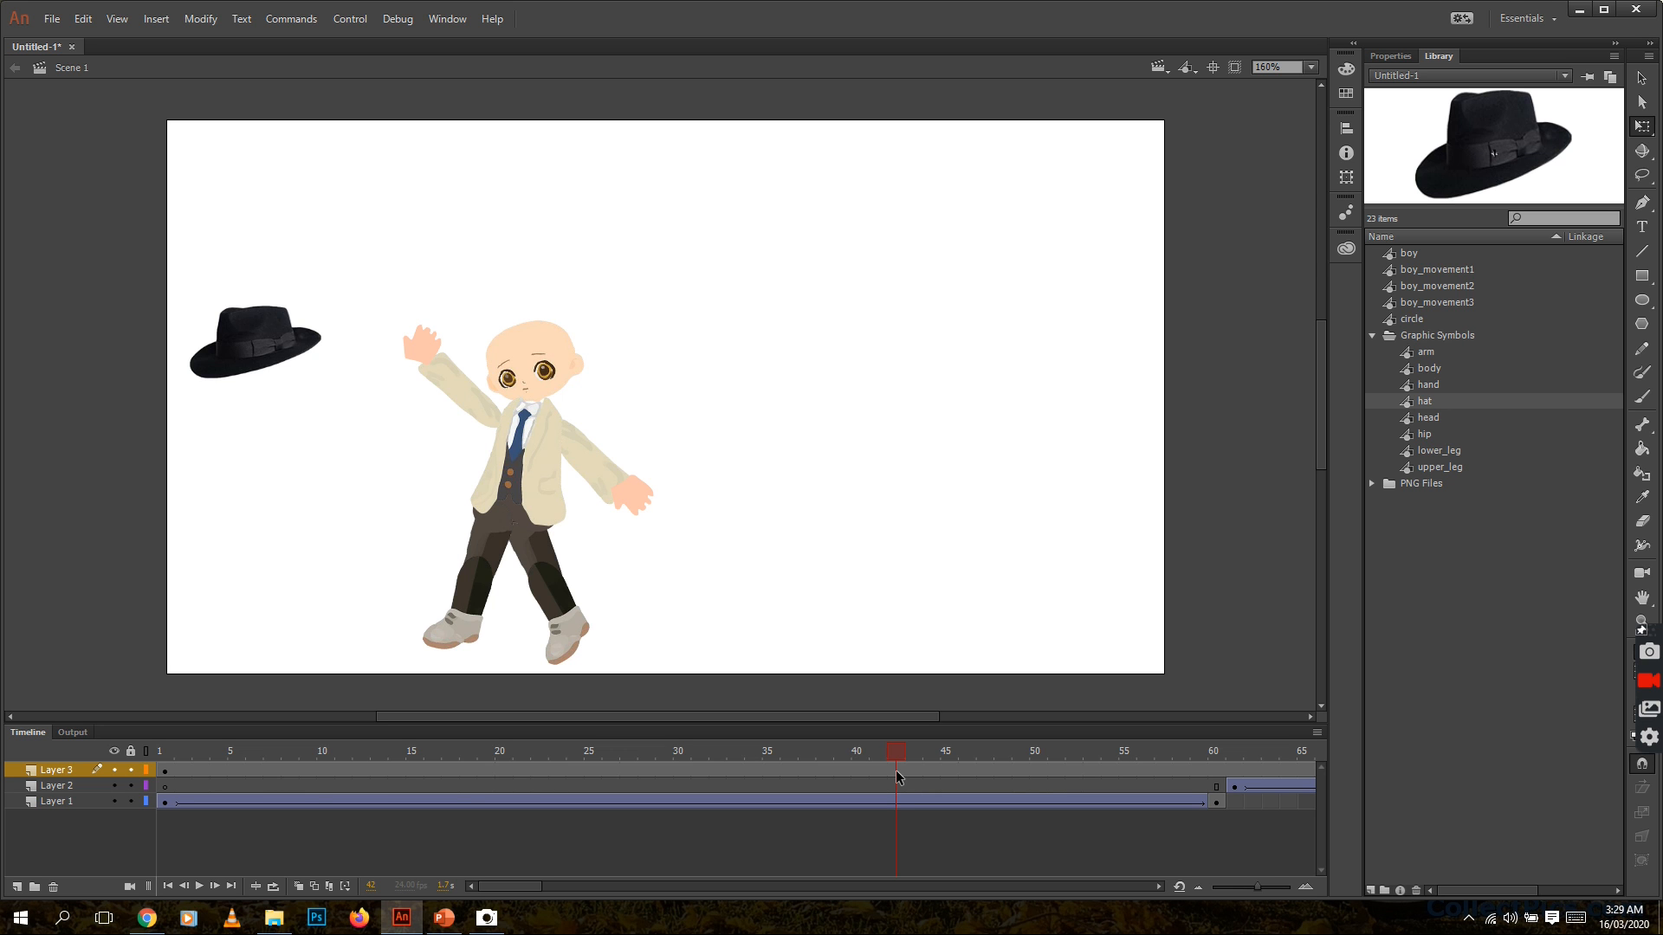
left_click(896, 771)
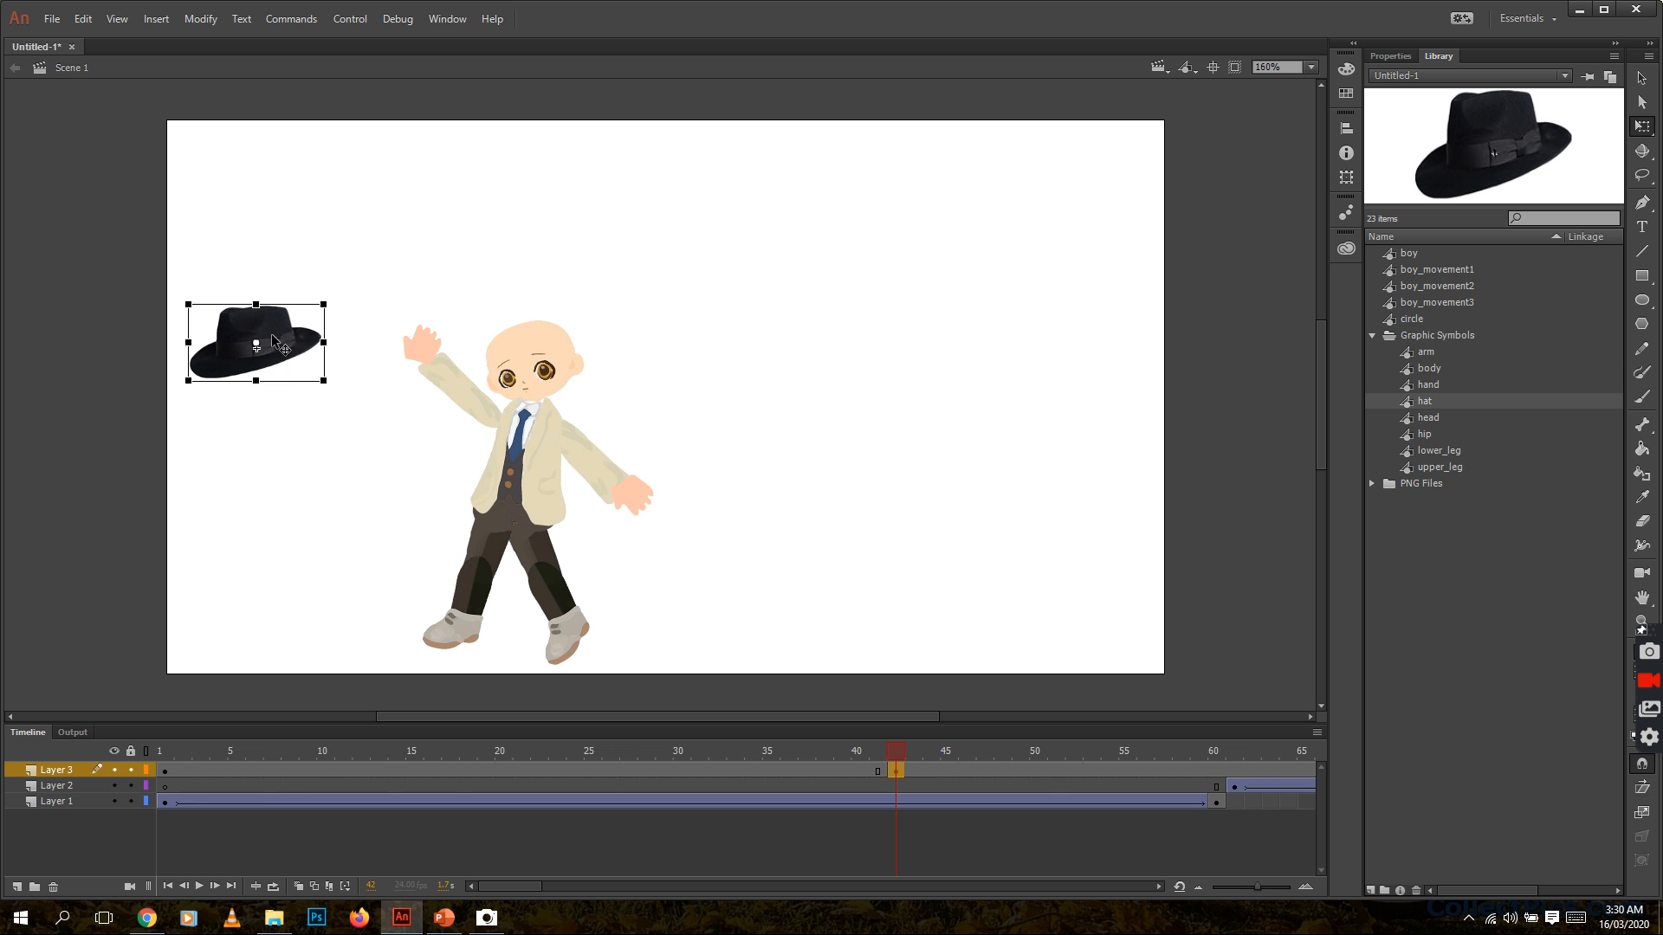
left_click_drag(272, 334, 543, 327)
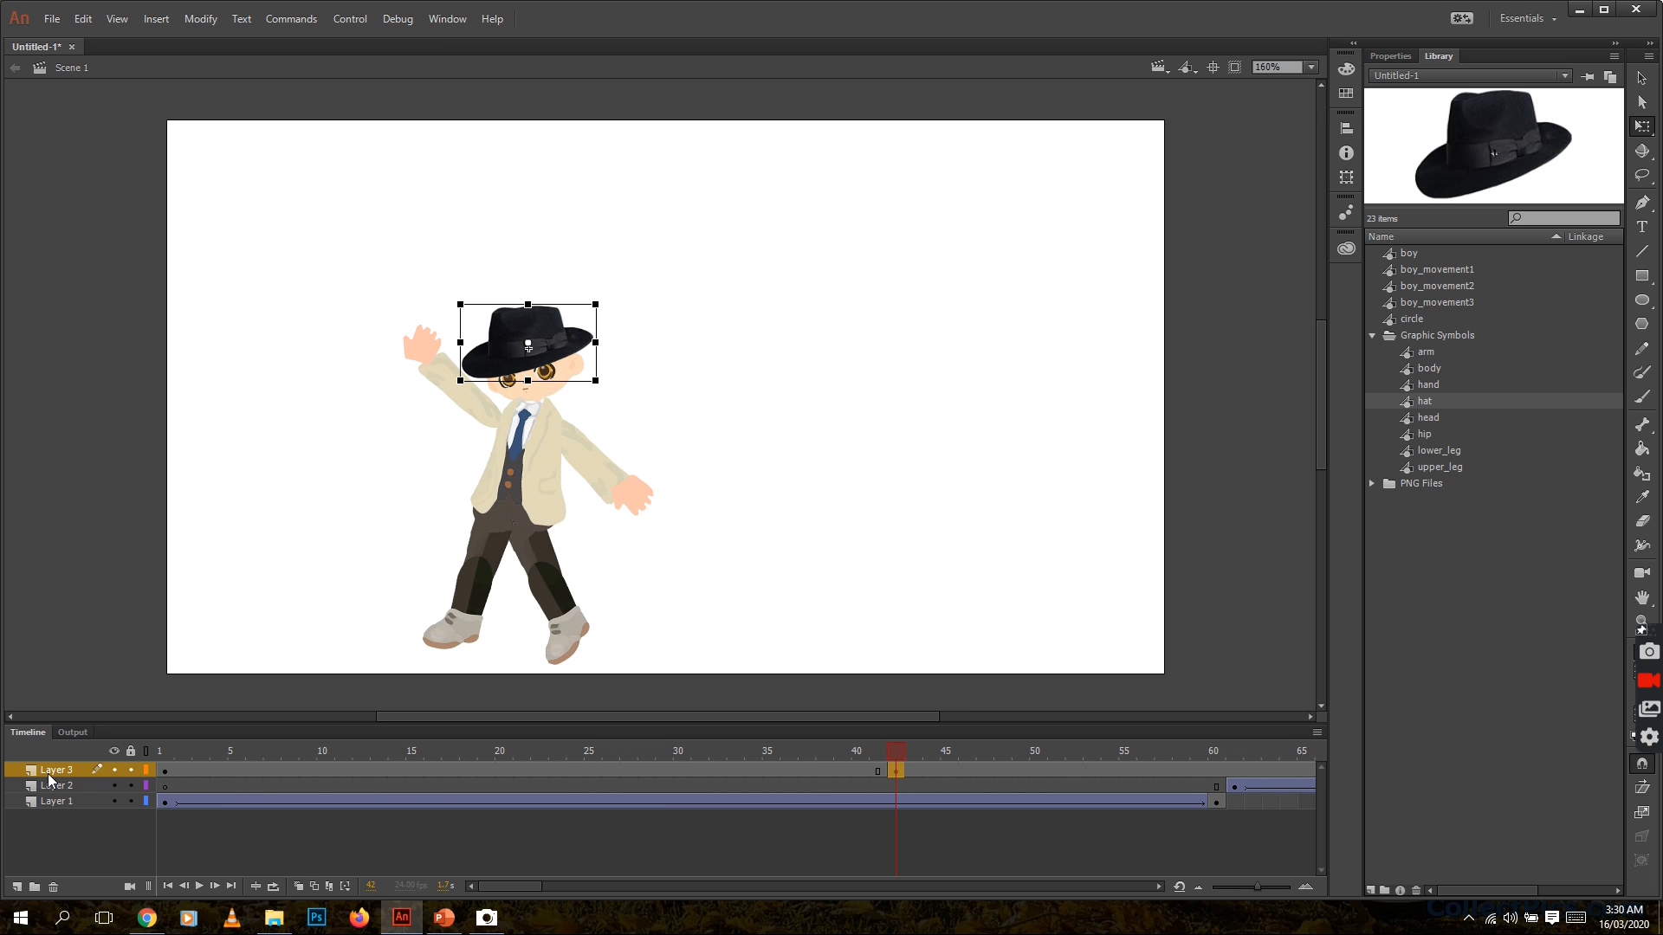
Create a classic tween on Layer 3 between the hat keyframes at frames 1 and 42
left_click(413, 769)
right_click(413, 769)
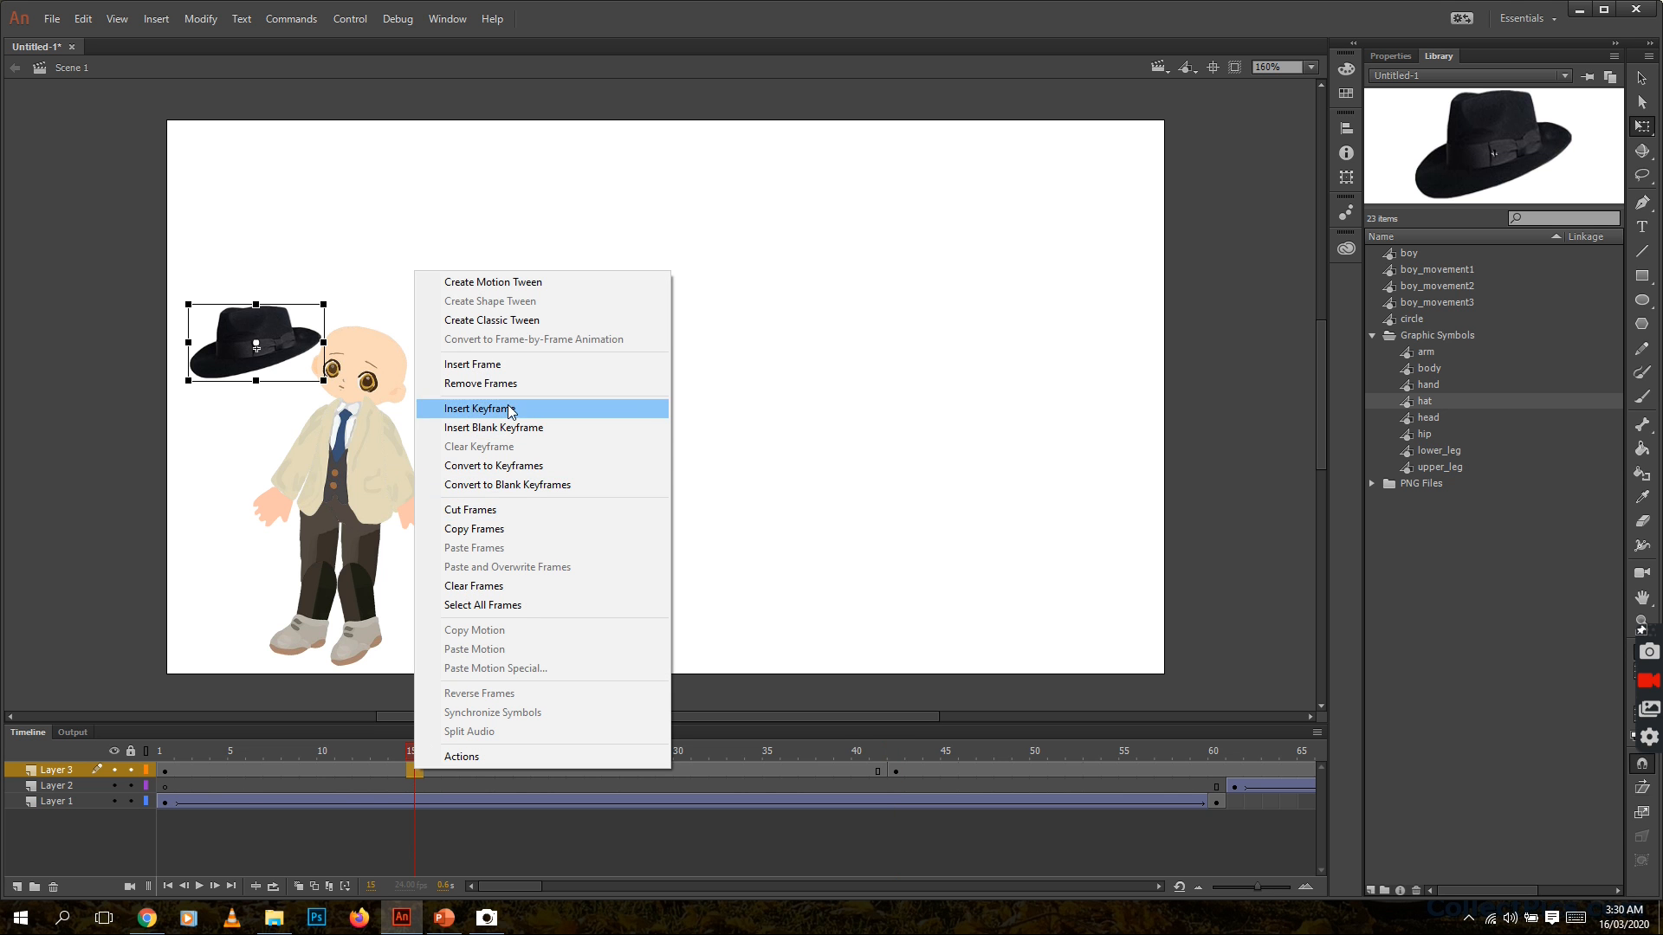
left_click(508, 320)
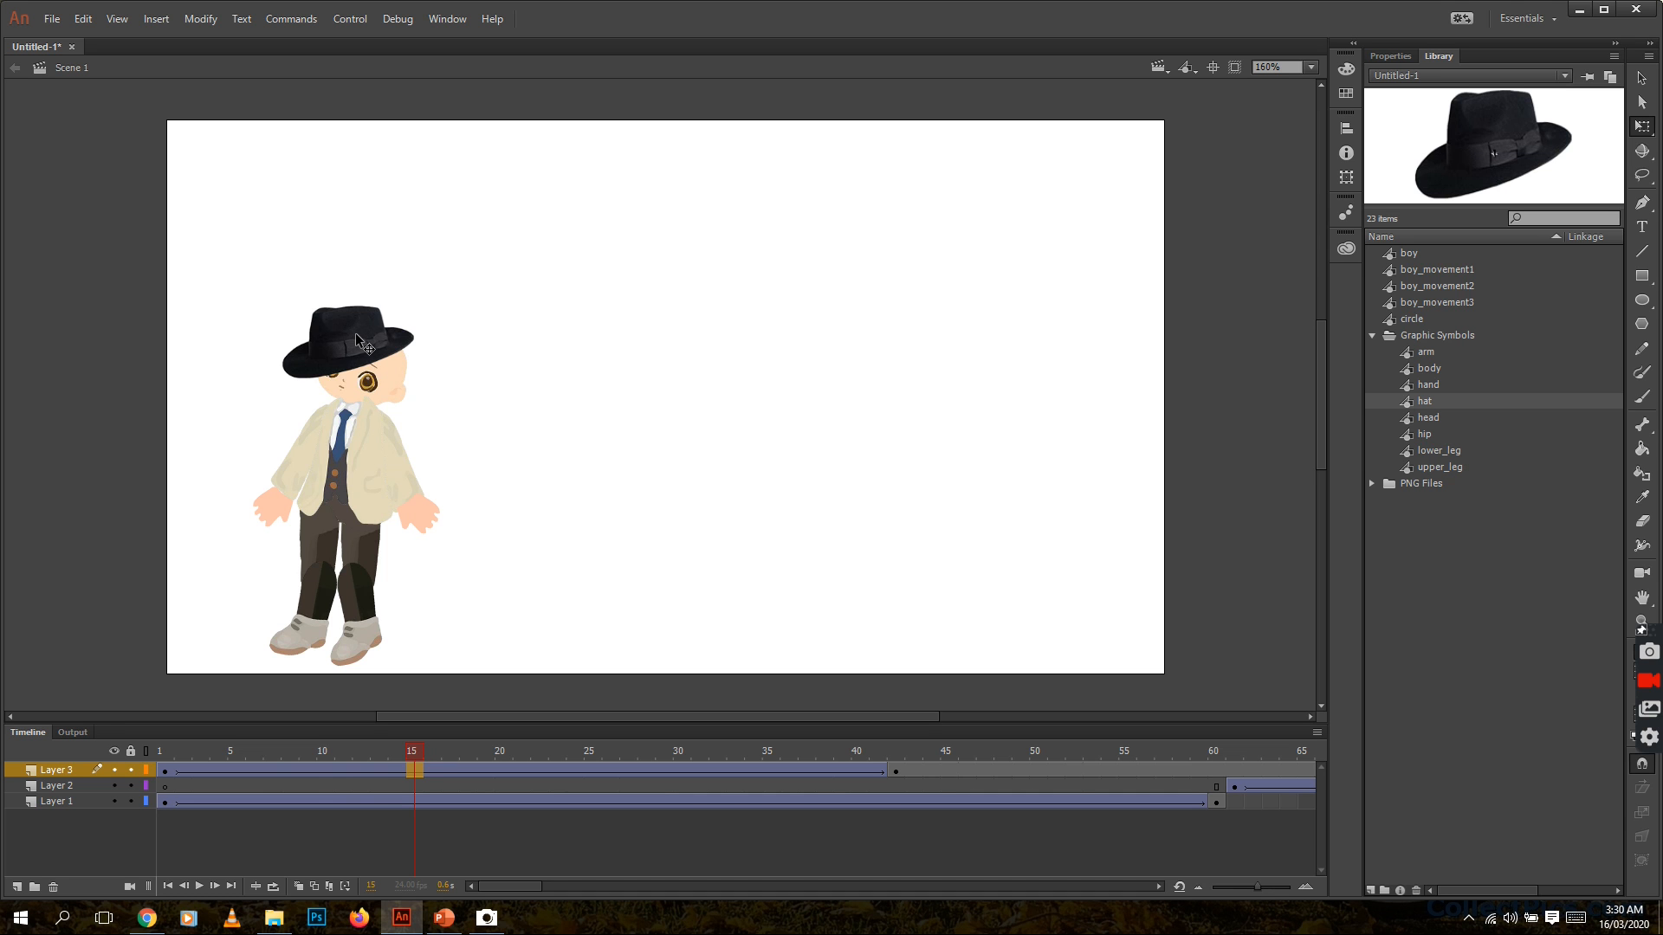
At frame 15, shift the hat over the boy's head and rotate it slightly clockwise with the Free Transform Tool
left_click_drag(356, 334, 372, 335)
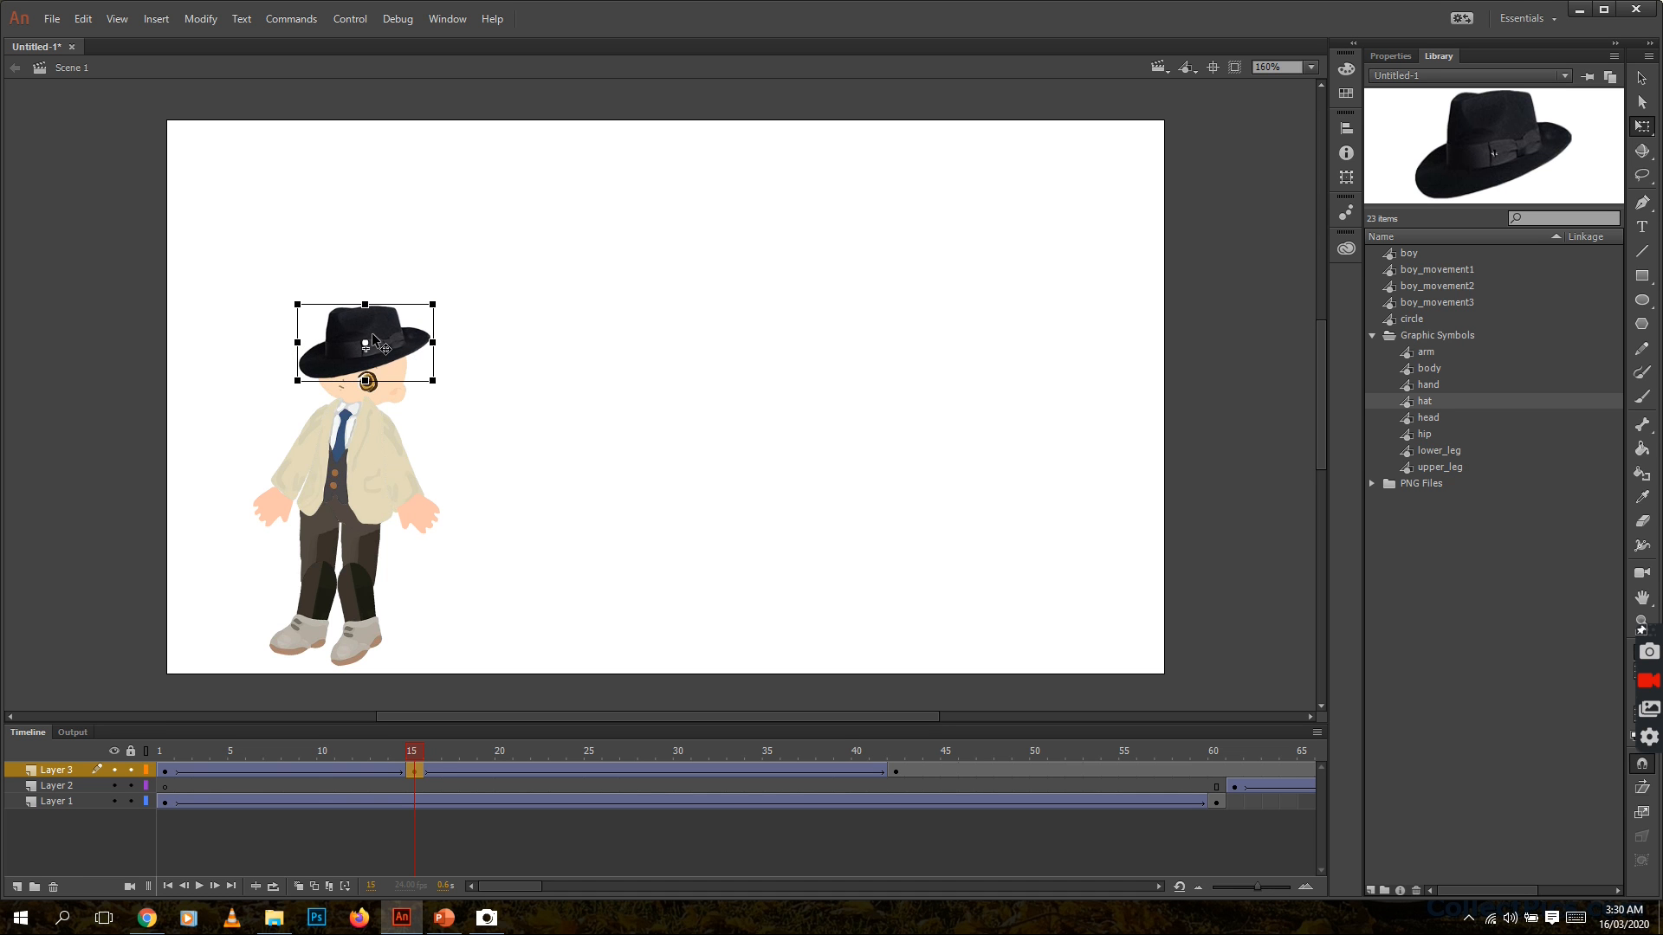
left_click(388, 752)
mouse_move(388, 754)
left_mouse_down()
mouse_move(158, 750)
mouse_move(516, 756)
mouse_move(414, 755)
left_mouse_up()
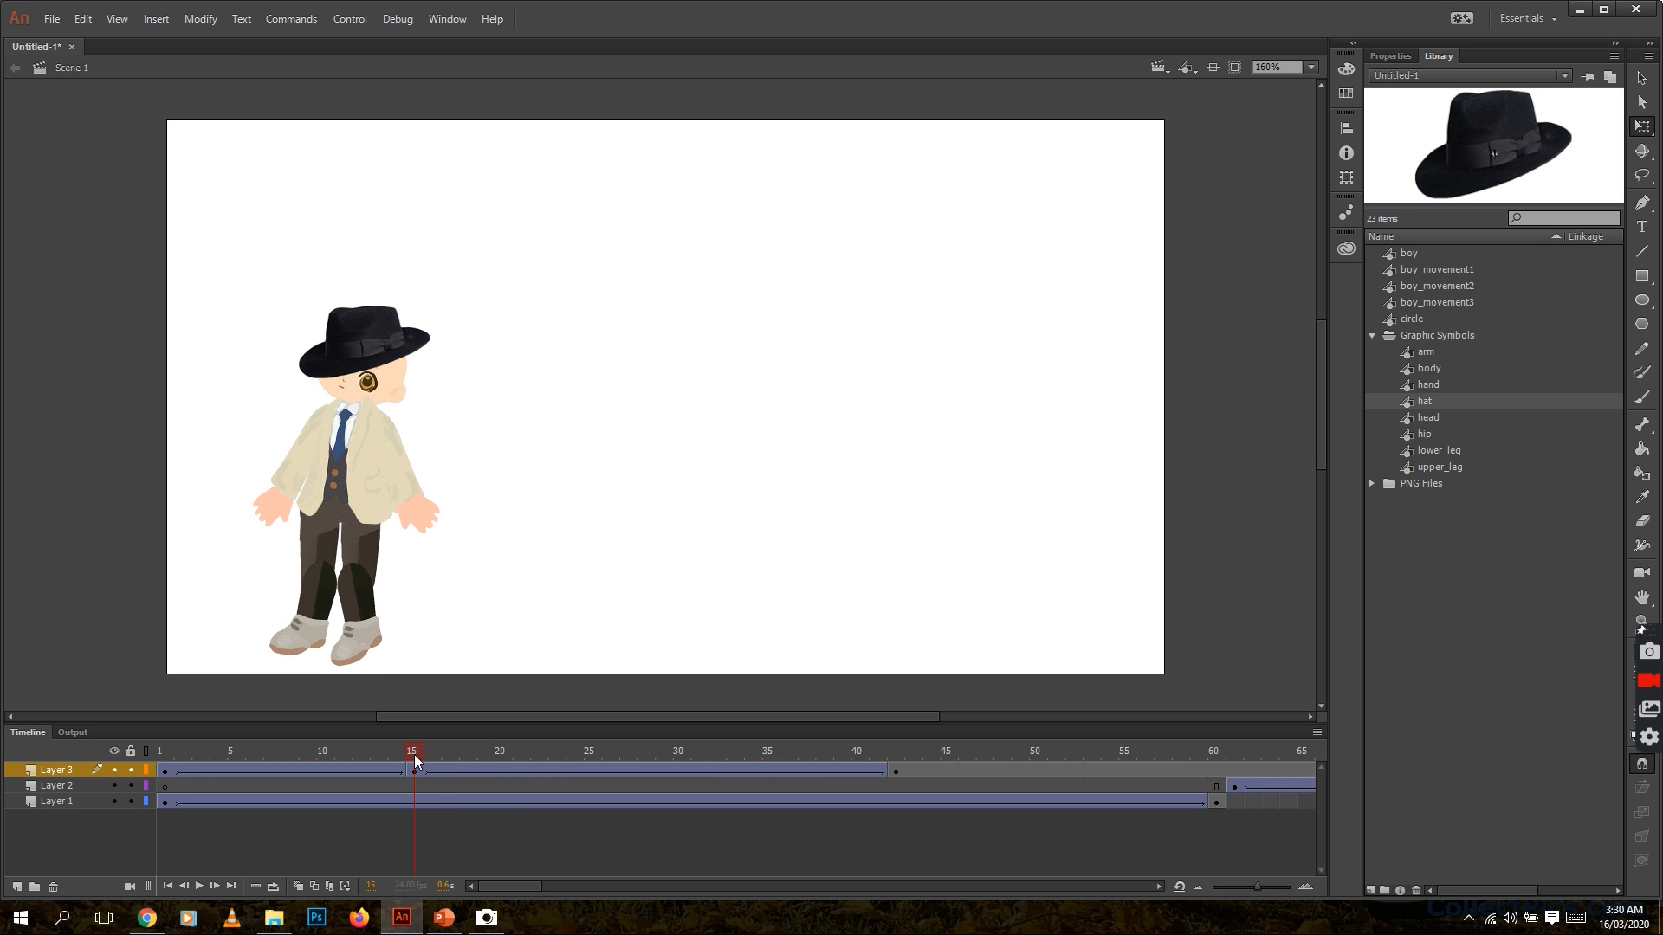
left_click(1644, 128)
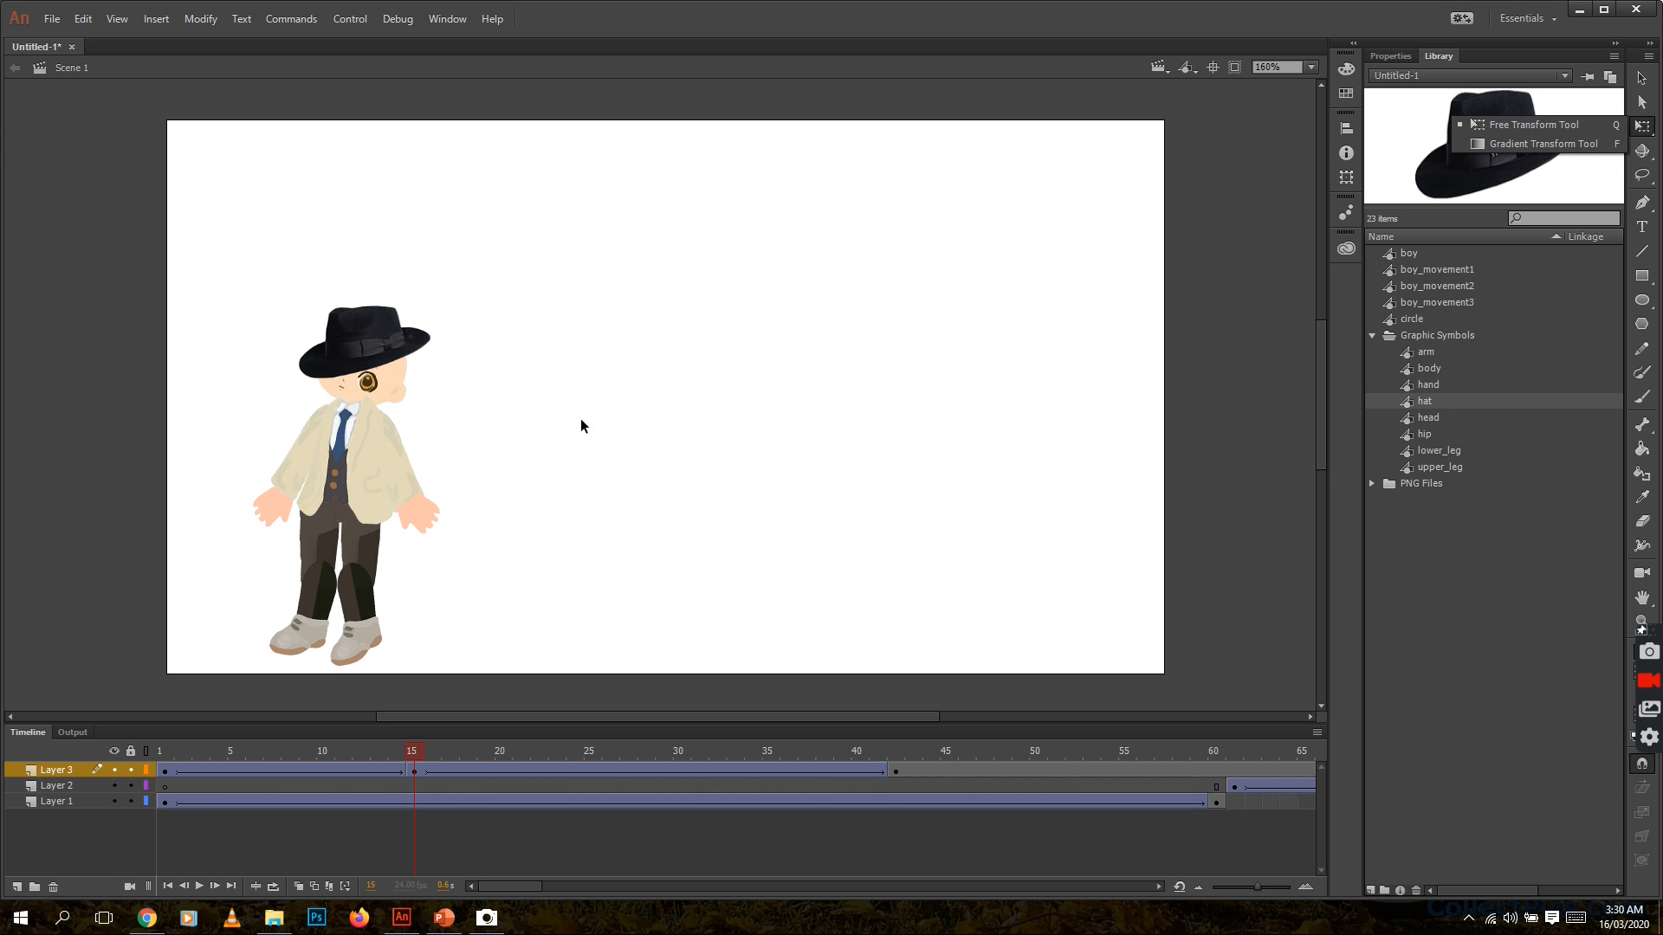
left_click(365, 340)
left_click(377, 331)
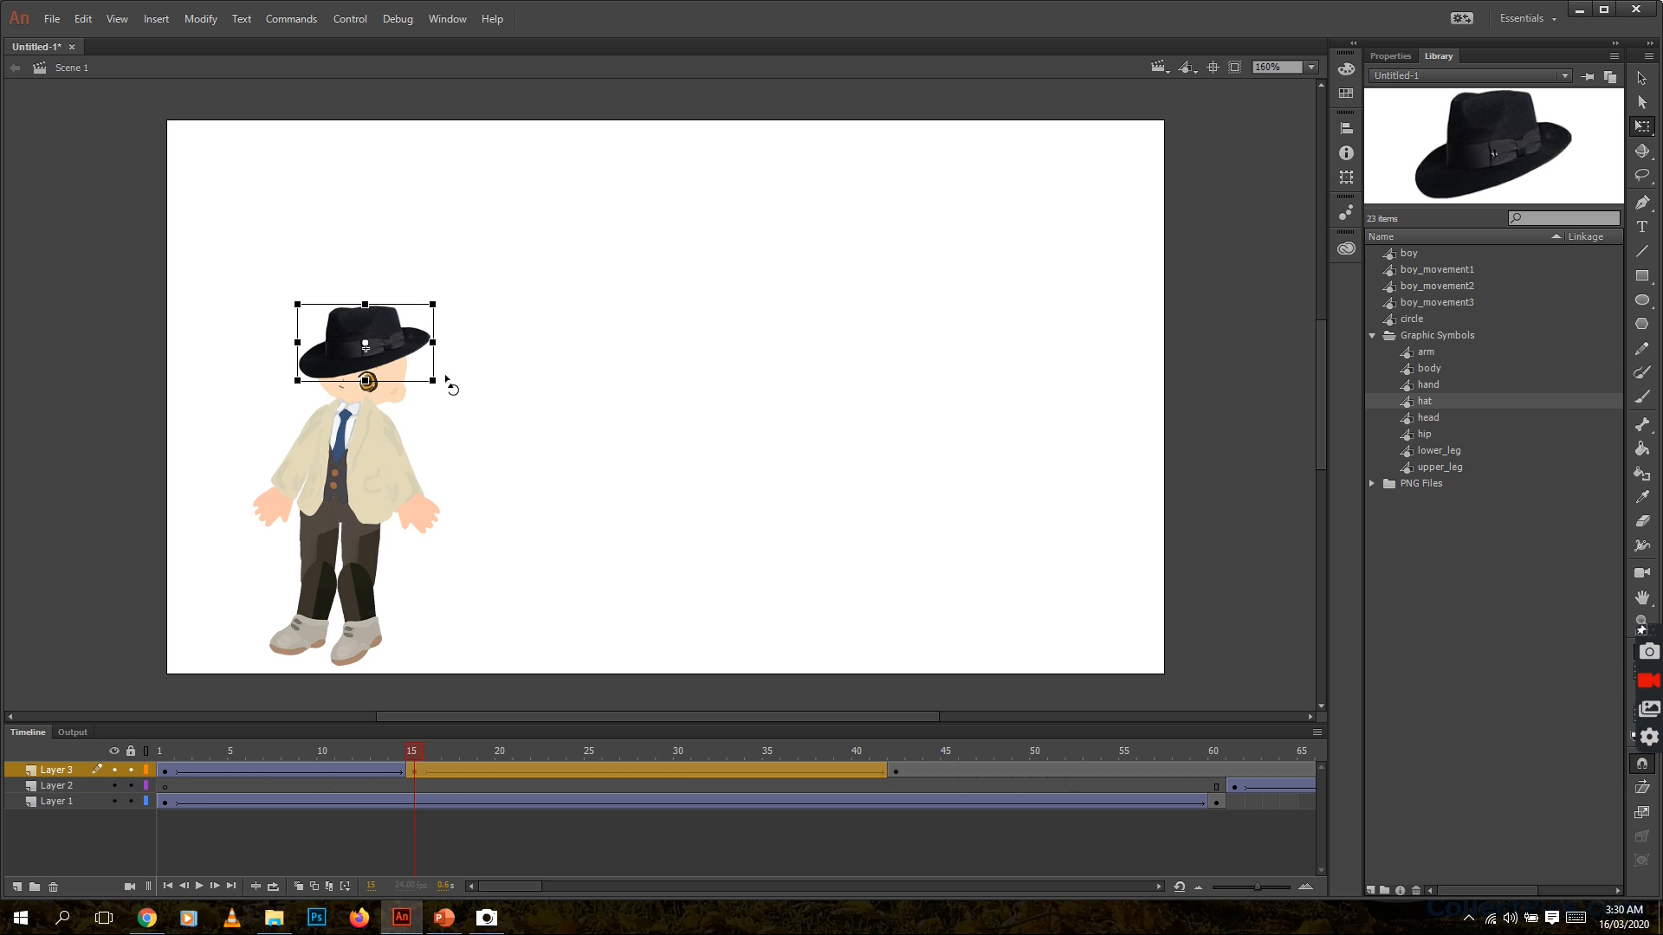
left_click_drag(448, 389, 446, 393)
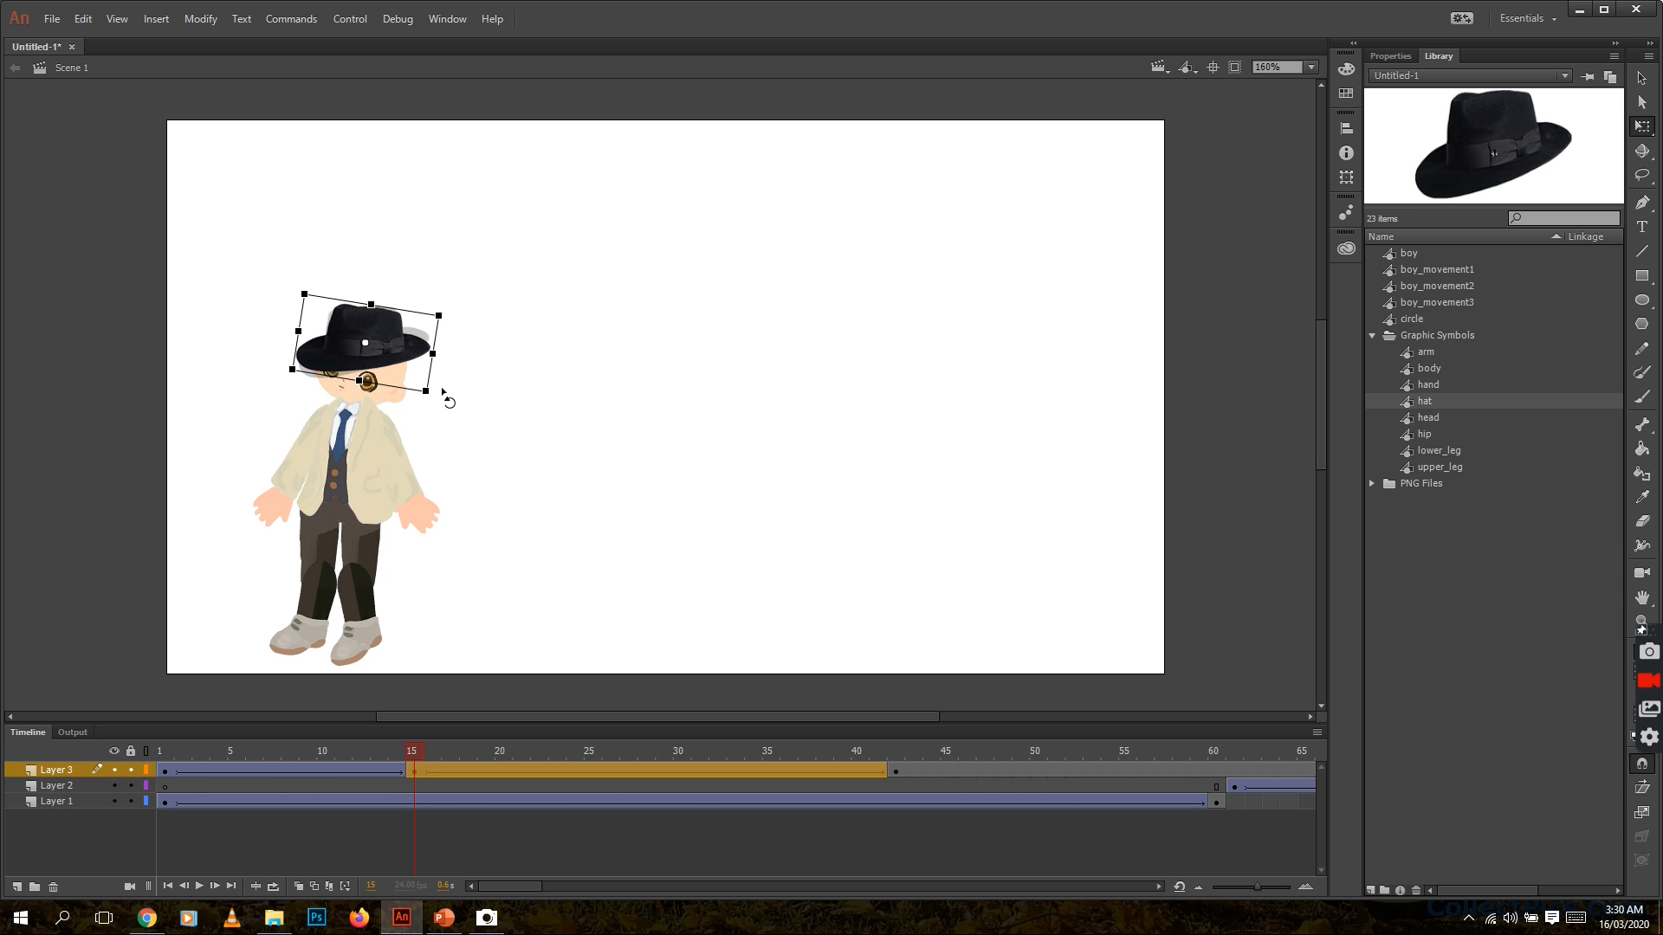
At frame 24, adjust the hat's position and rotate it clockwise to follow the tilt of the boy's head
left_click_drag(419, 746, 572, 755)
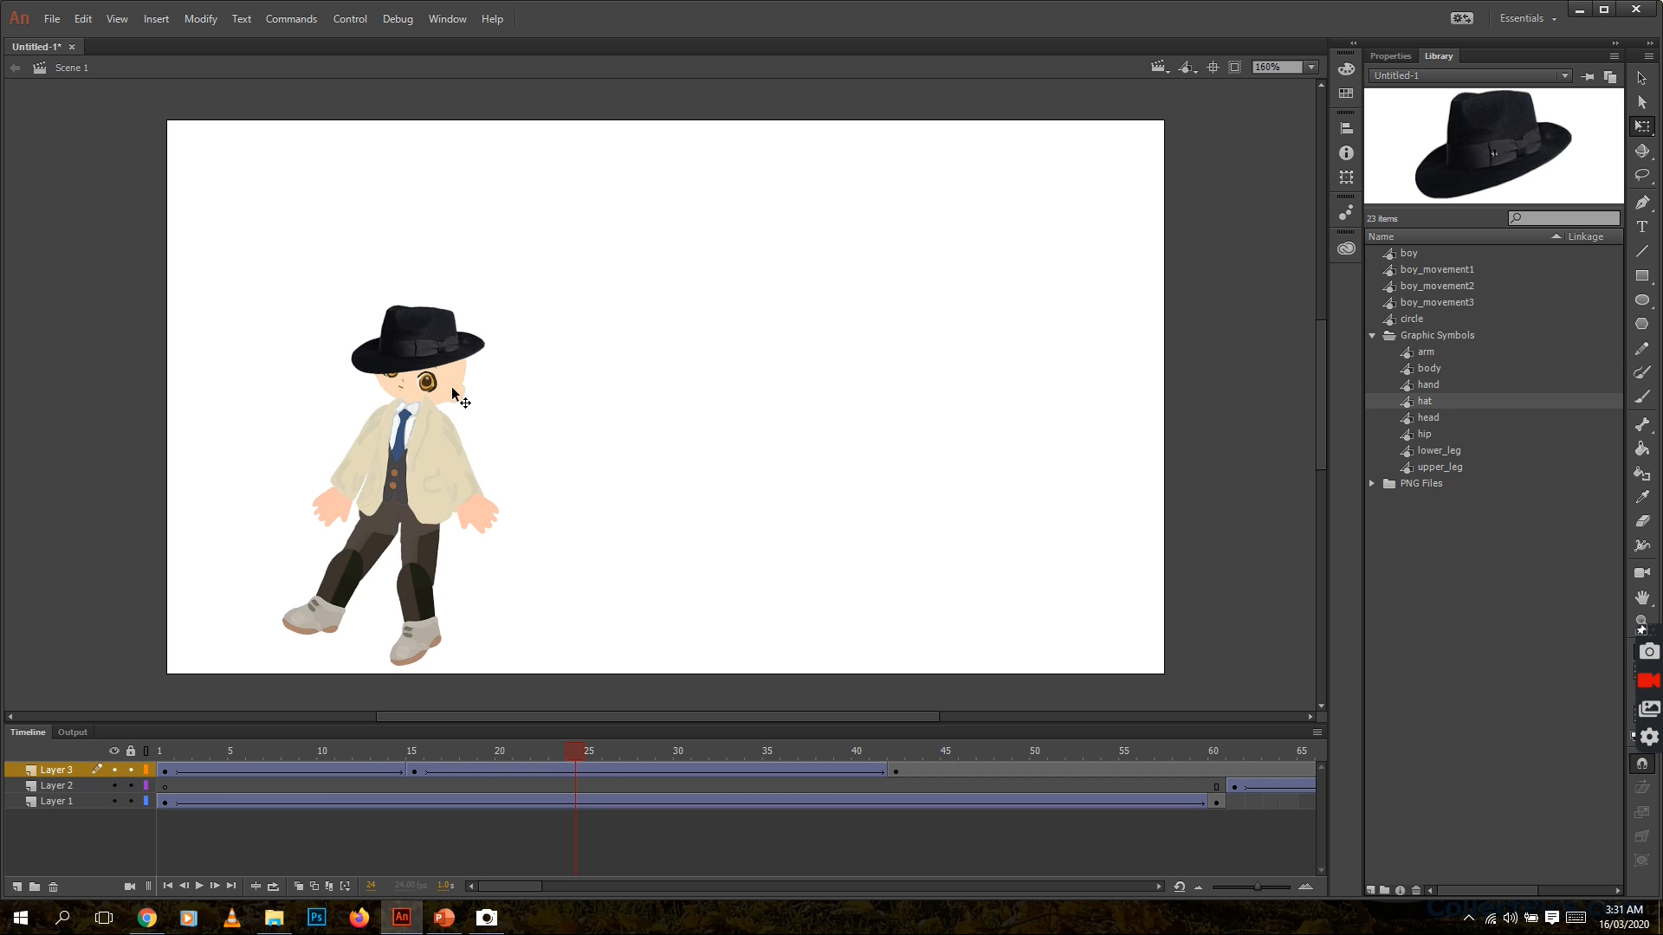
left_click_drag(427, 339, 433, 343)
left_click_drag(507, 313, 517, 330)
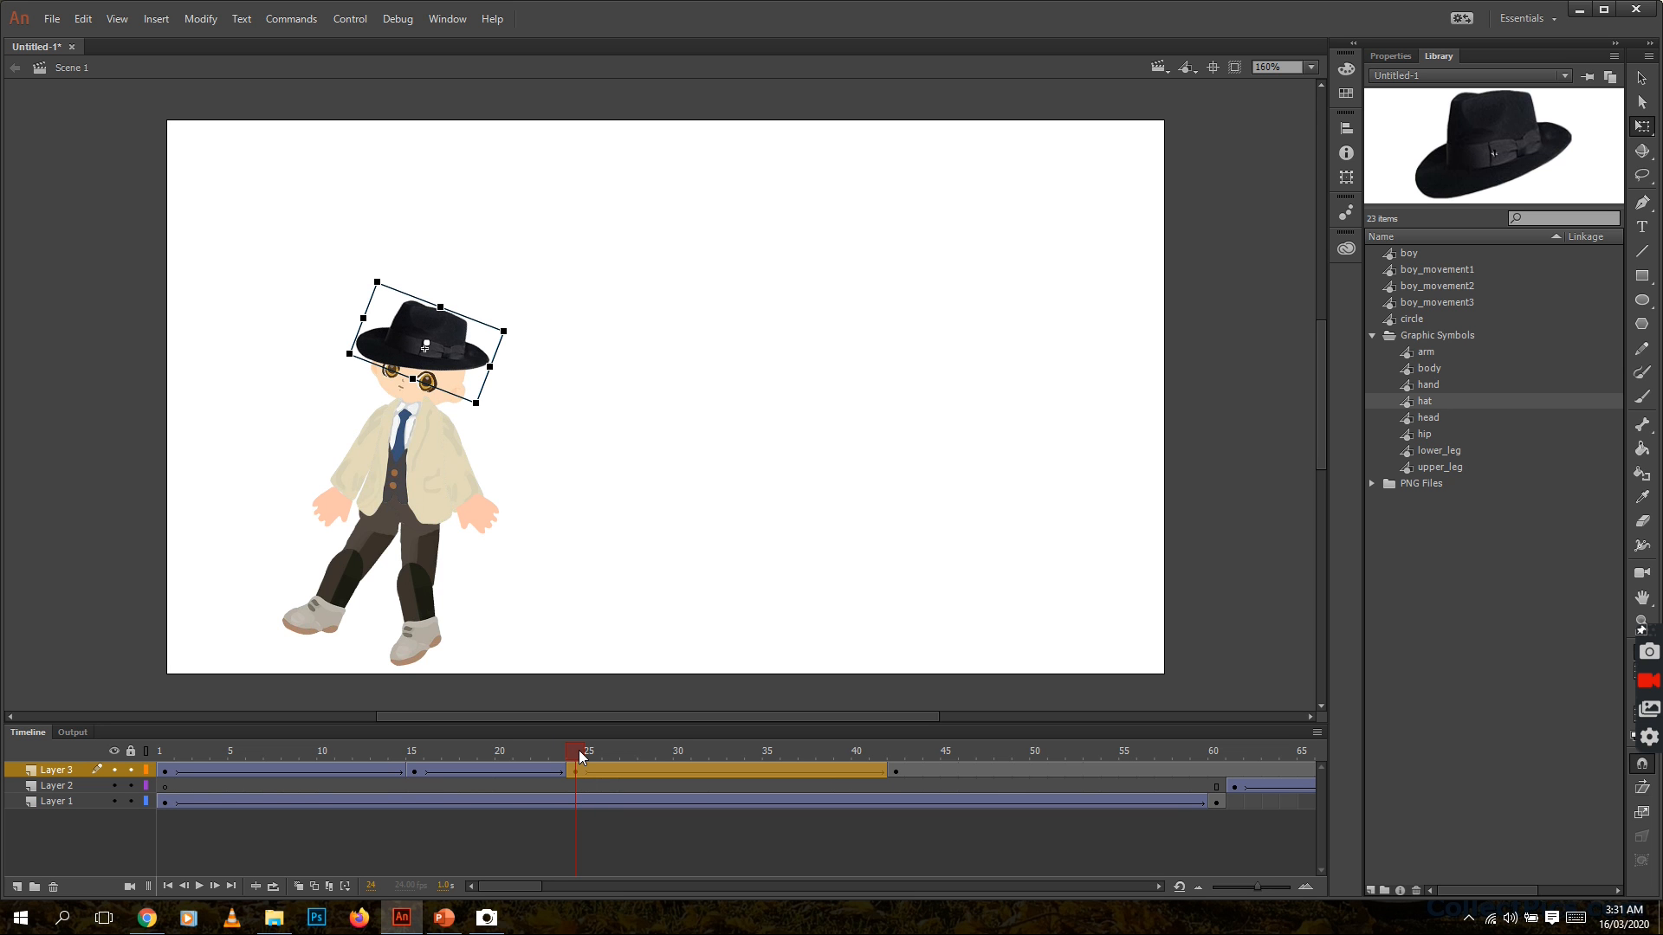
At frame 29, move the hat and tilt it further clockwise to match the boy's leaning head
left_click_drag(579, 750, 668, 761)
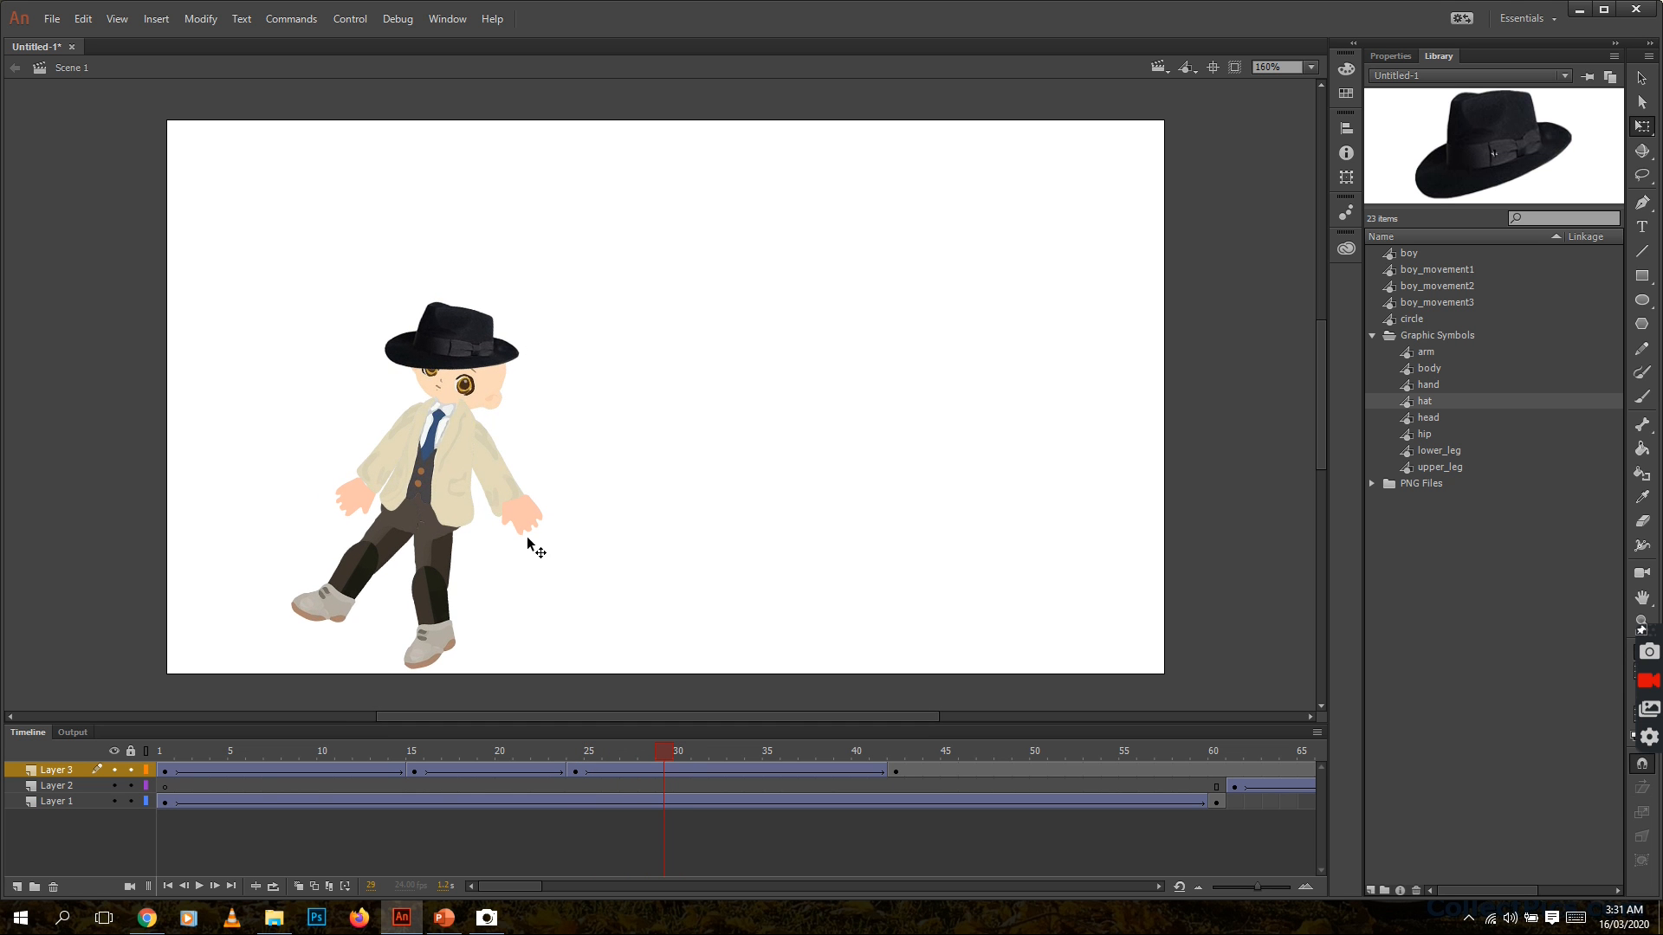
left_click(469, 345)
mouse_move(468, 344)
left_mouse_down()
mouse_move(563, 342)
mouse_move(562, 359)
mouse_move(482, 357)
left_mouse_up()
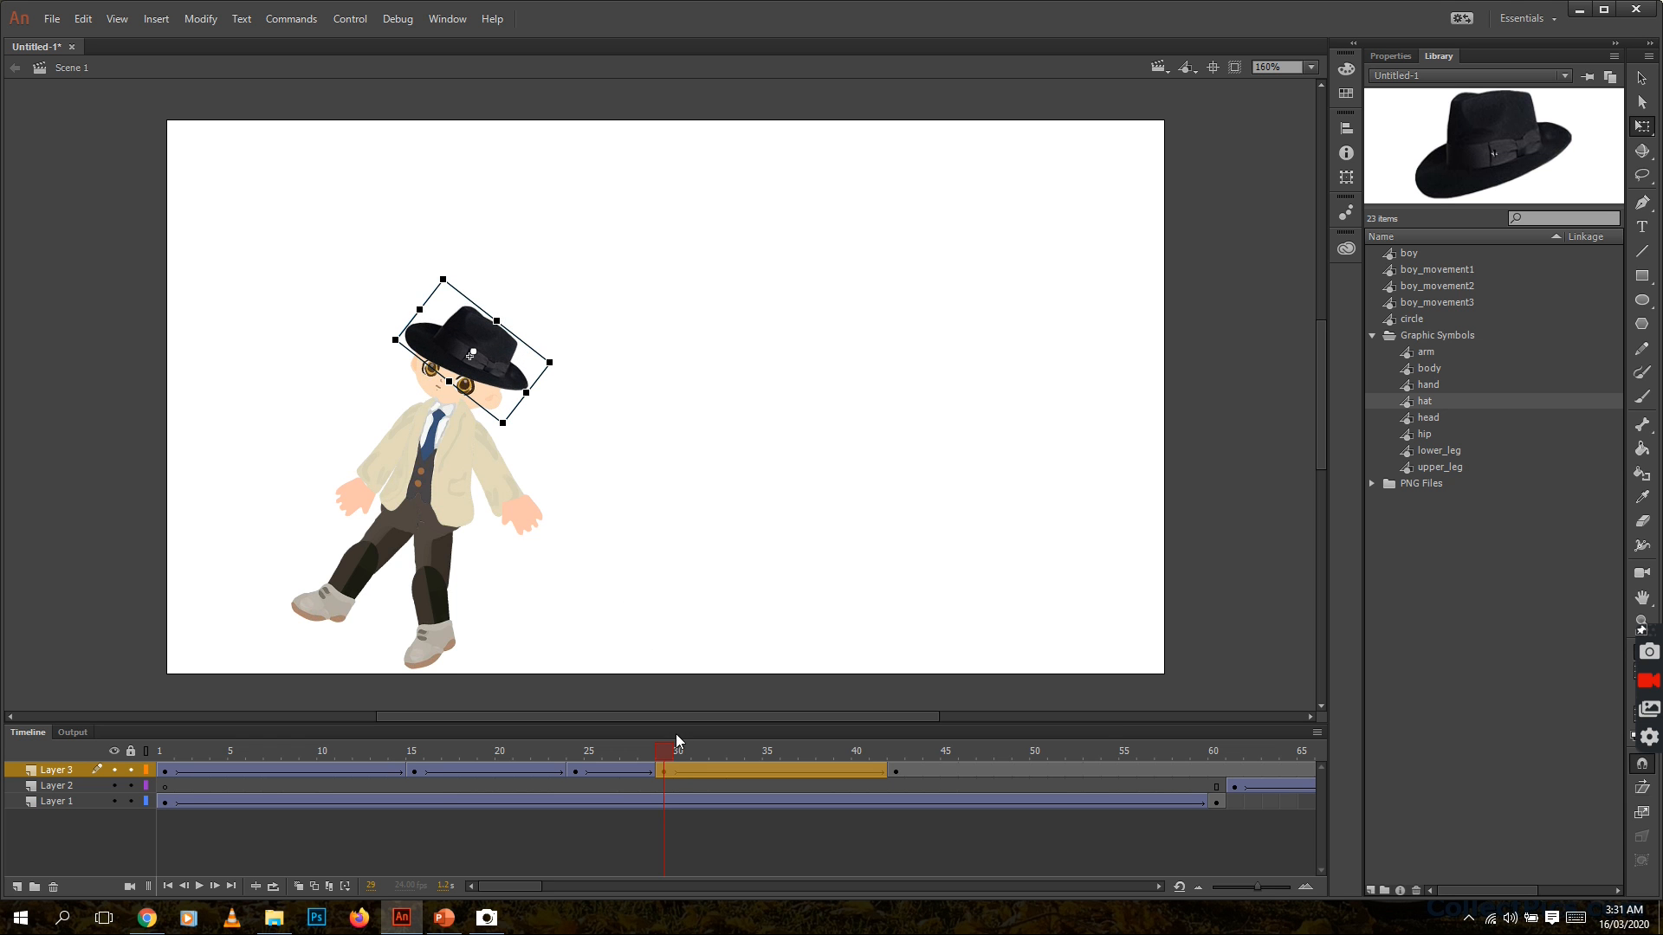
Realign the hat on the boy's head at frames 33 and 34 of Layer 3
left_click_drag(669, 757, 740, 754)
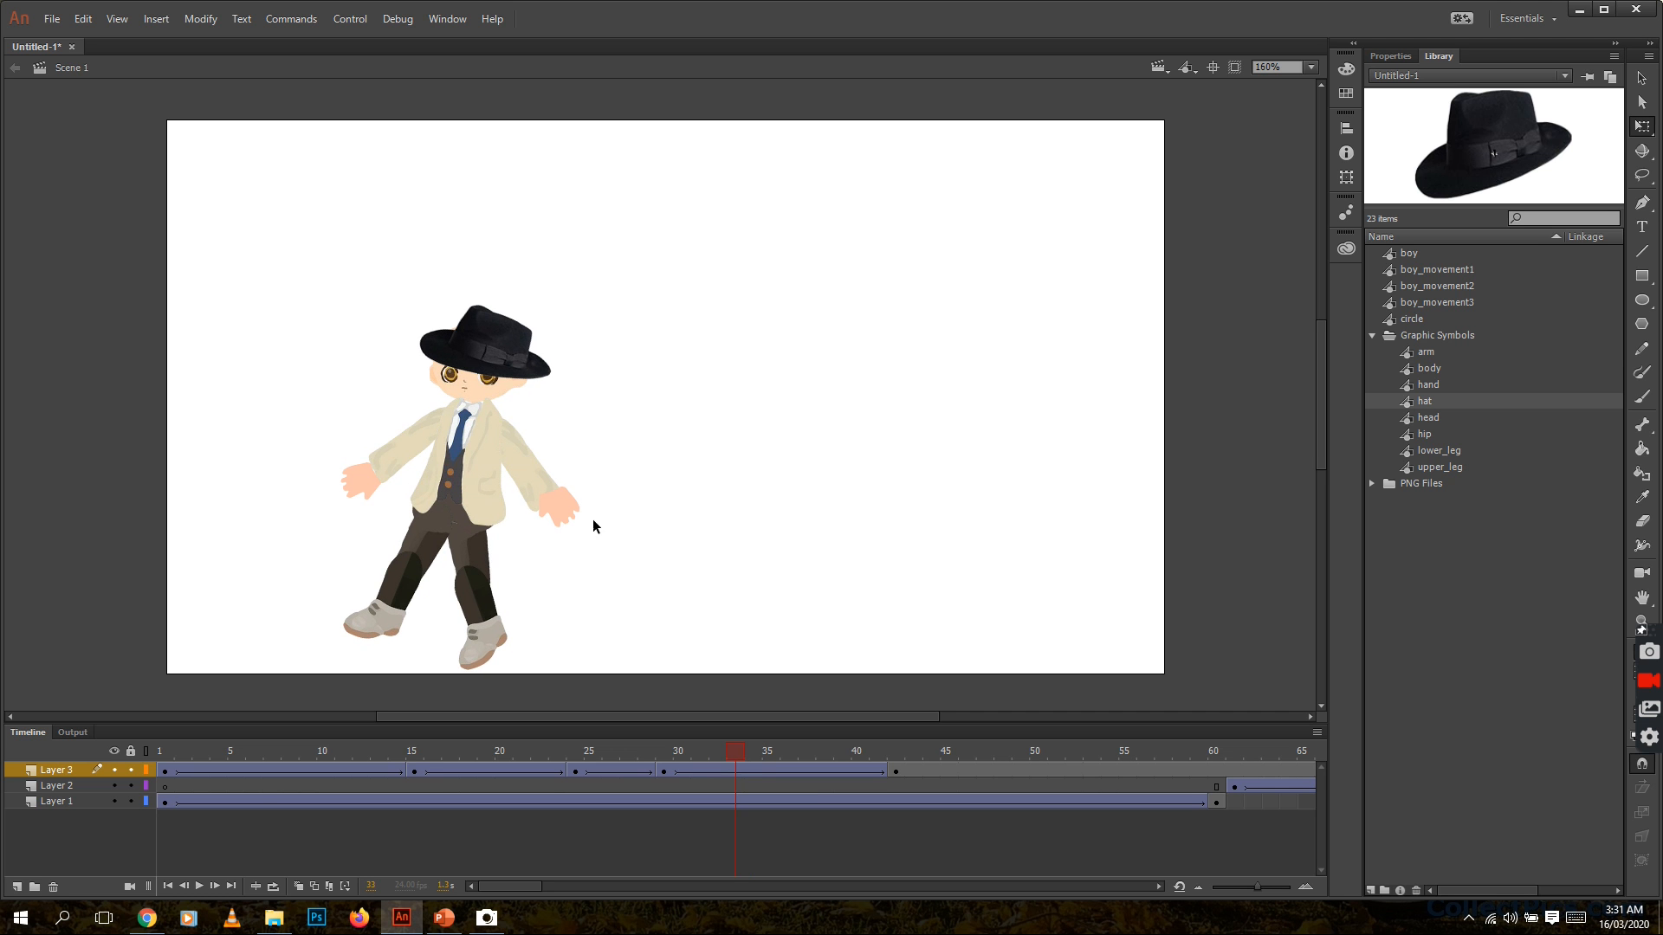
mouse_move(487, 338)
left_mouse_down()
mouse_move(487, 355)
mouse_move(482, 332)
left_mouse_up()
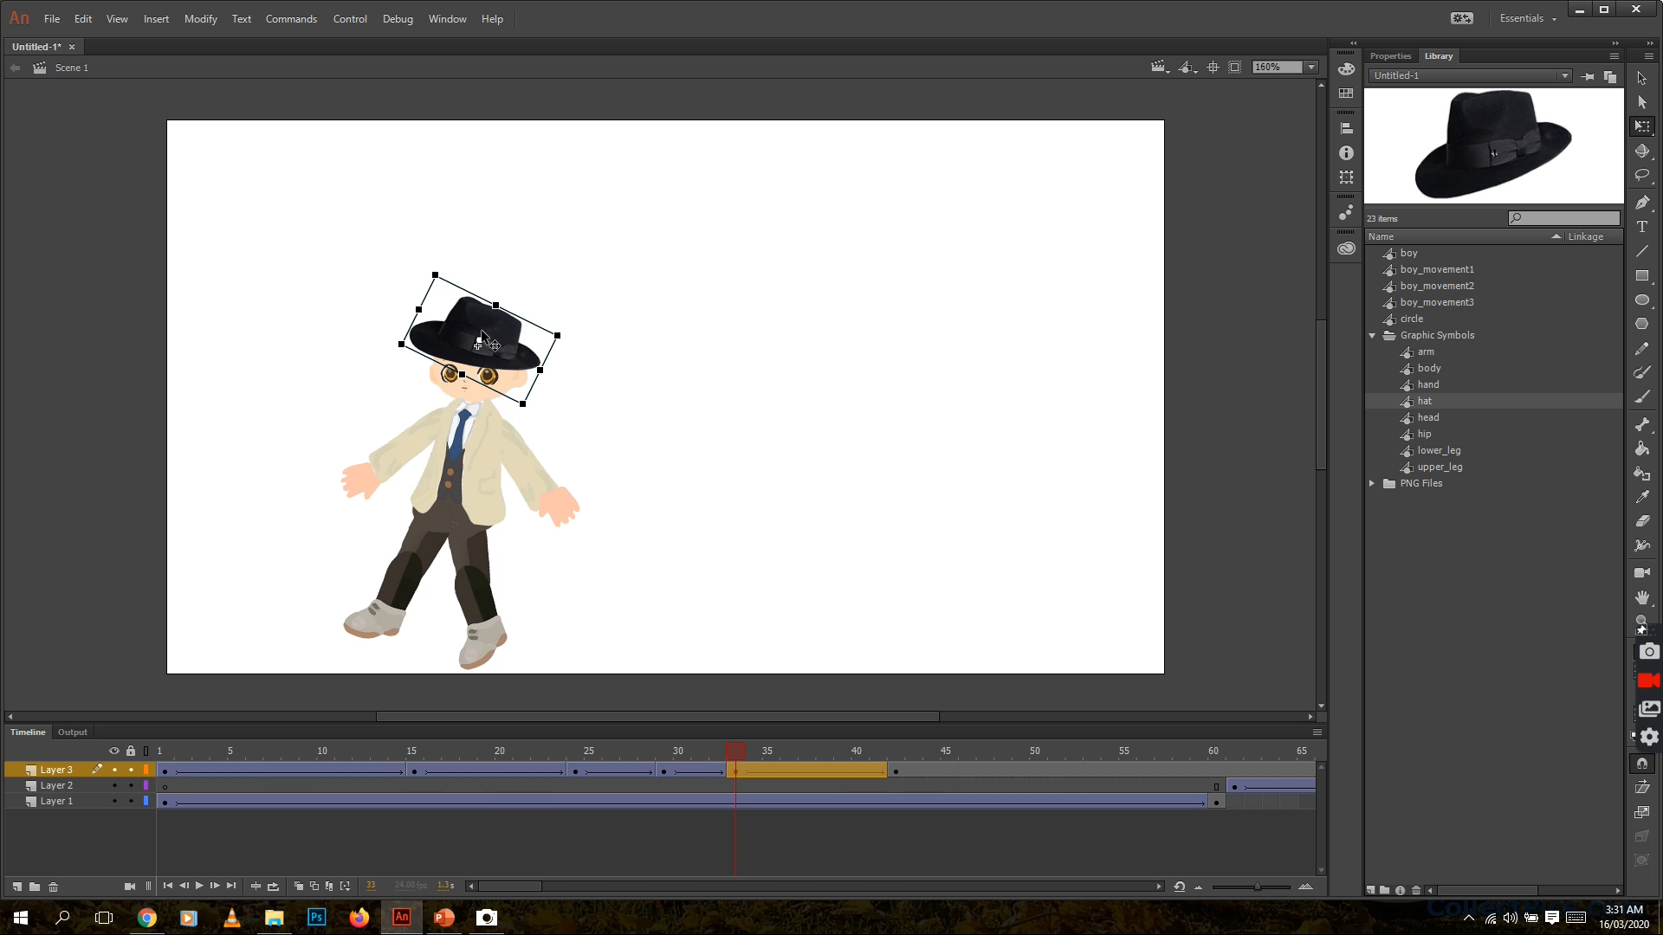
mouse_move(731, 752)
left_mouse_down()
mouse_move(660, 753)
mouse_move(761, 753)
left_mouse_up()
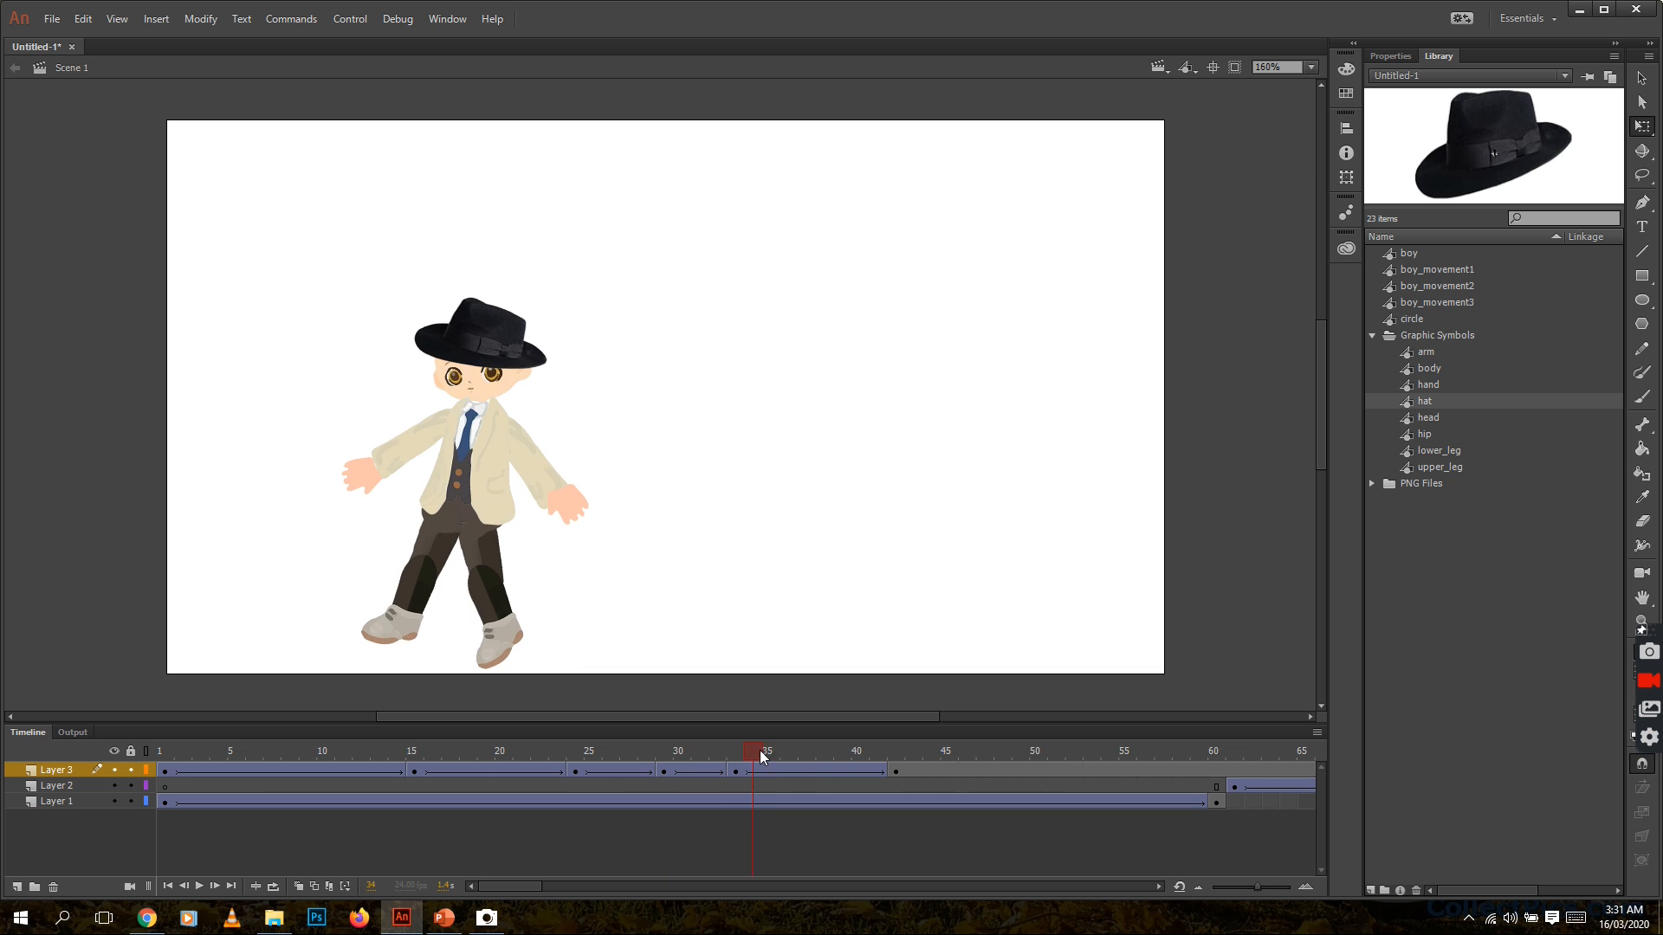
left_click(492, 336)
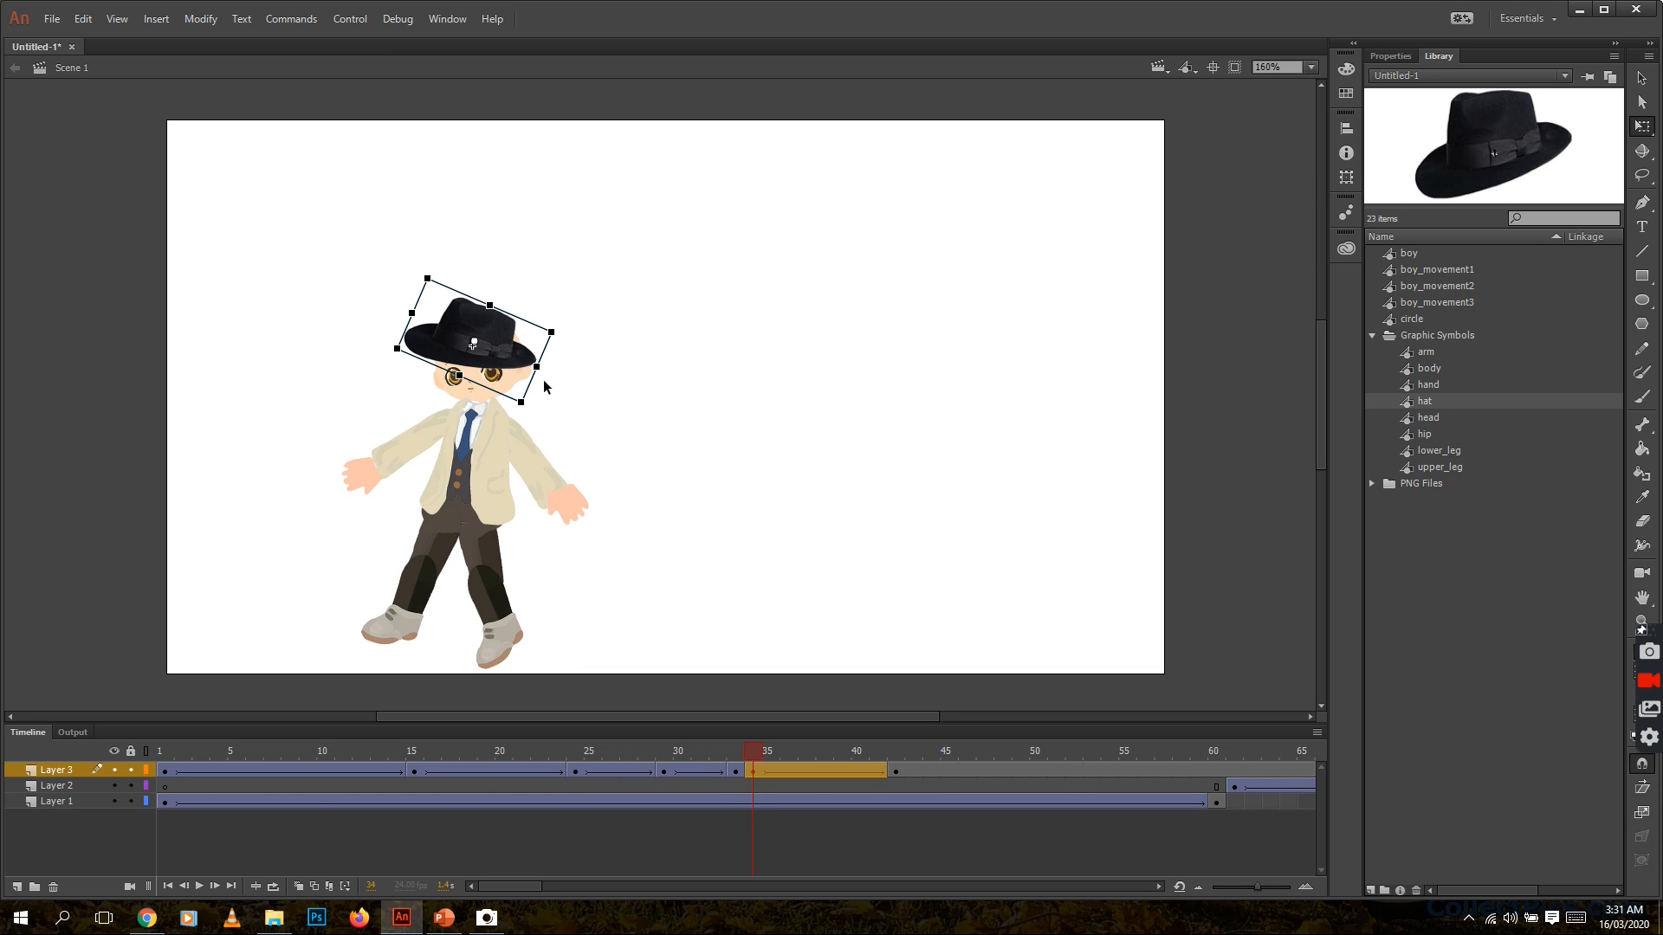
left_click_drag(563, 330, 498, 338)
Rewind to the first frame and play the animation to check how the hat follows the boy
left_click(770, 751)
left_click_drag(771, 750, 123, 740)
key("Return")
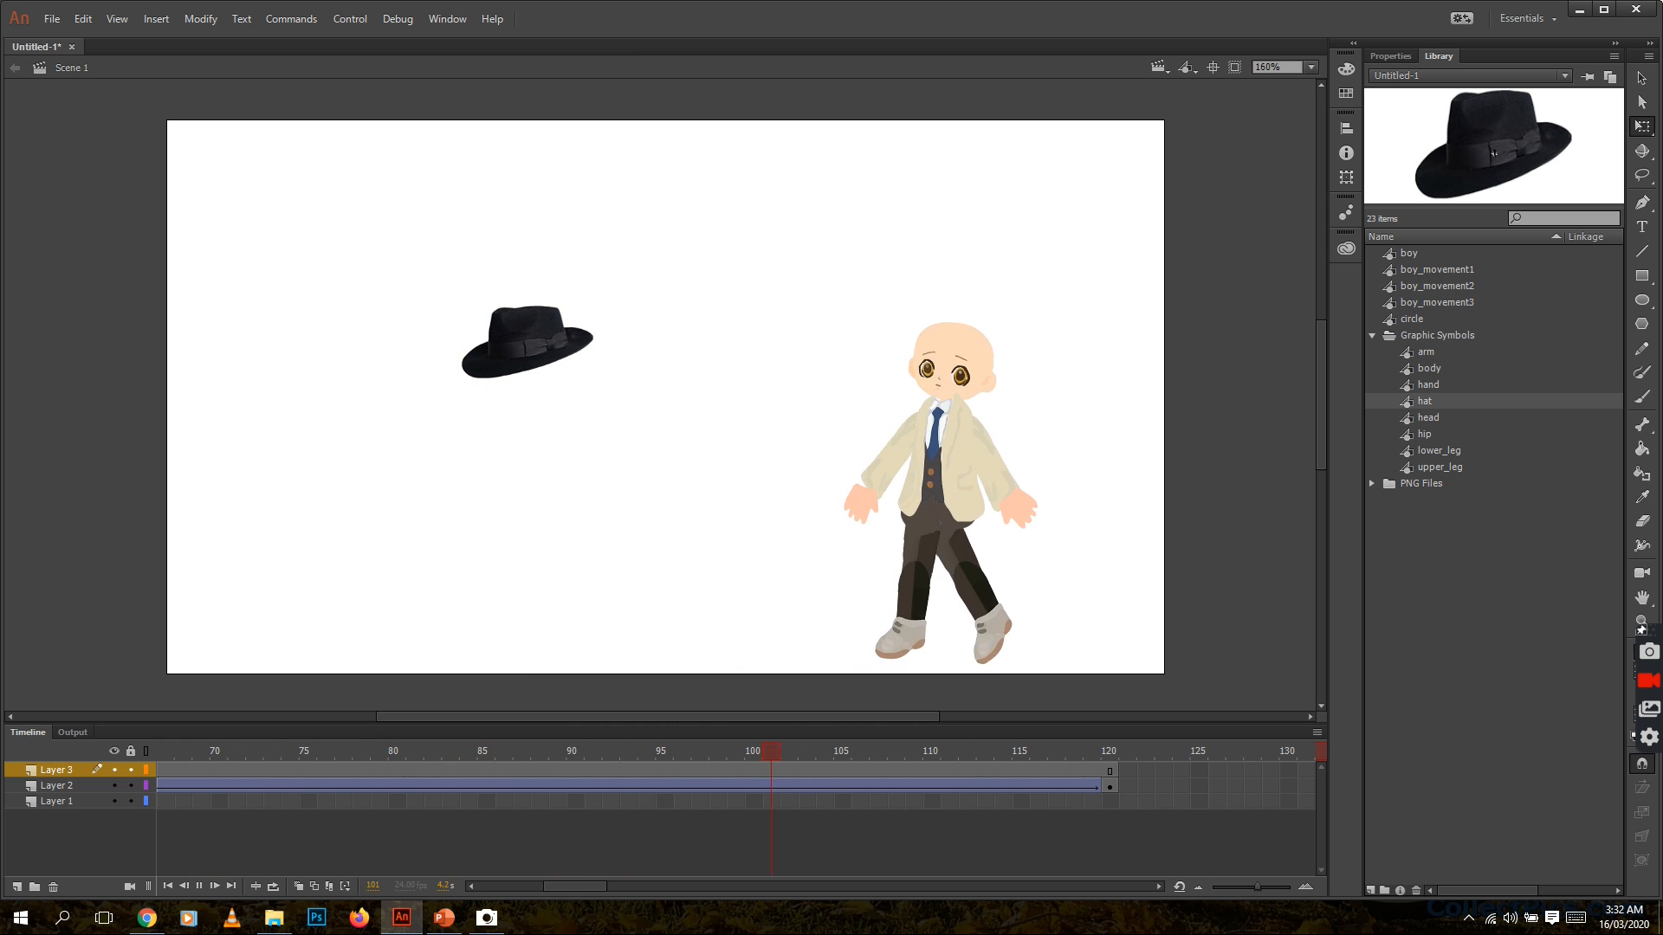
key("Return")
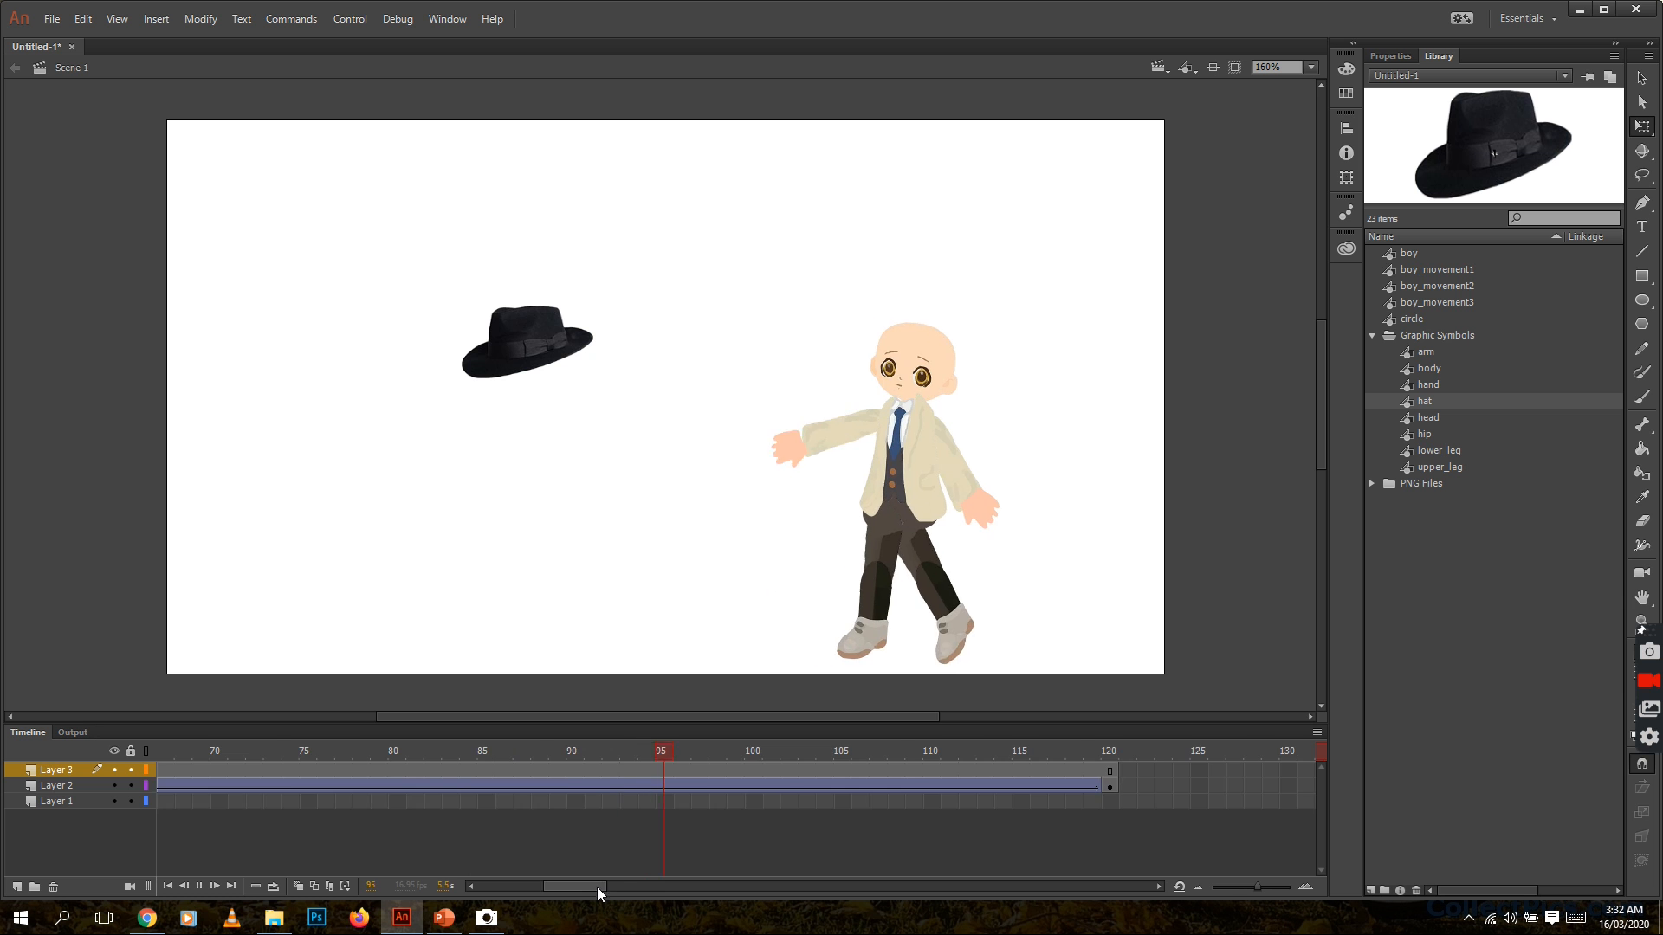
Move the playhead back to the hat keyframe at frame 42
left_click_drag(596, 887, 548, 892)
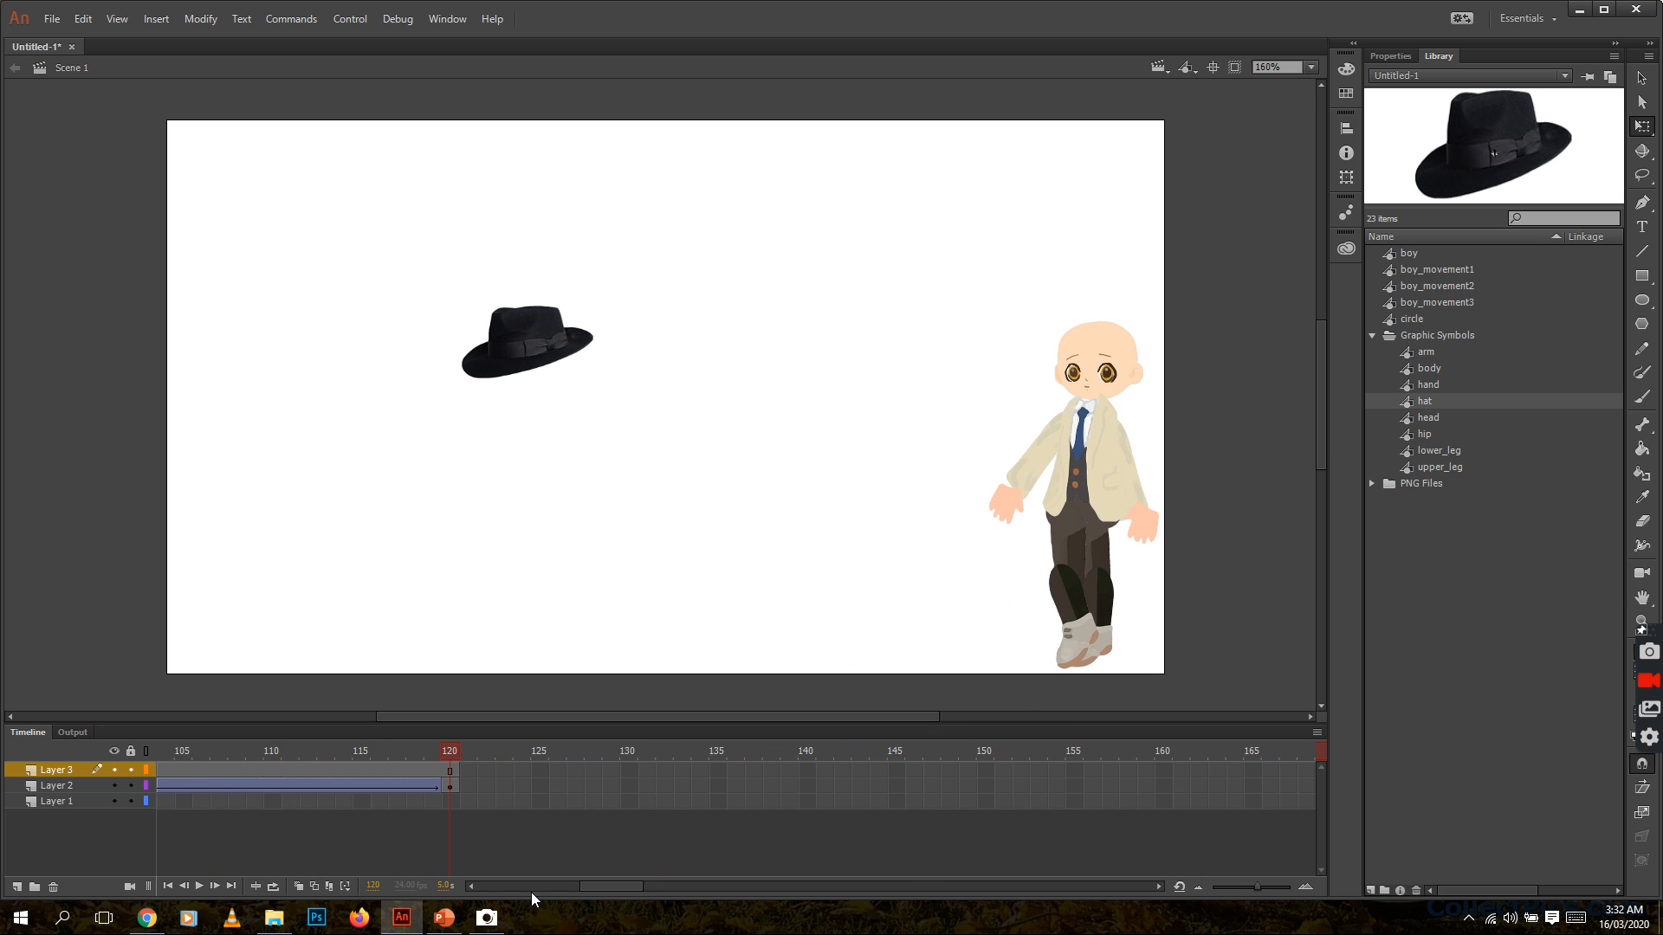
left_click_drag(595, 889, 538, 892)
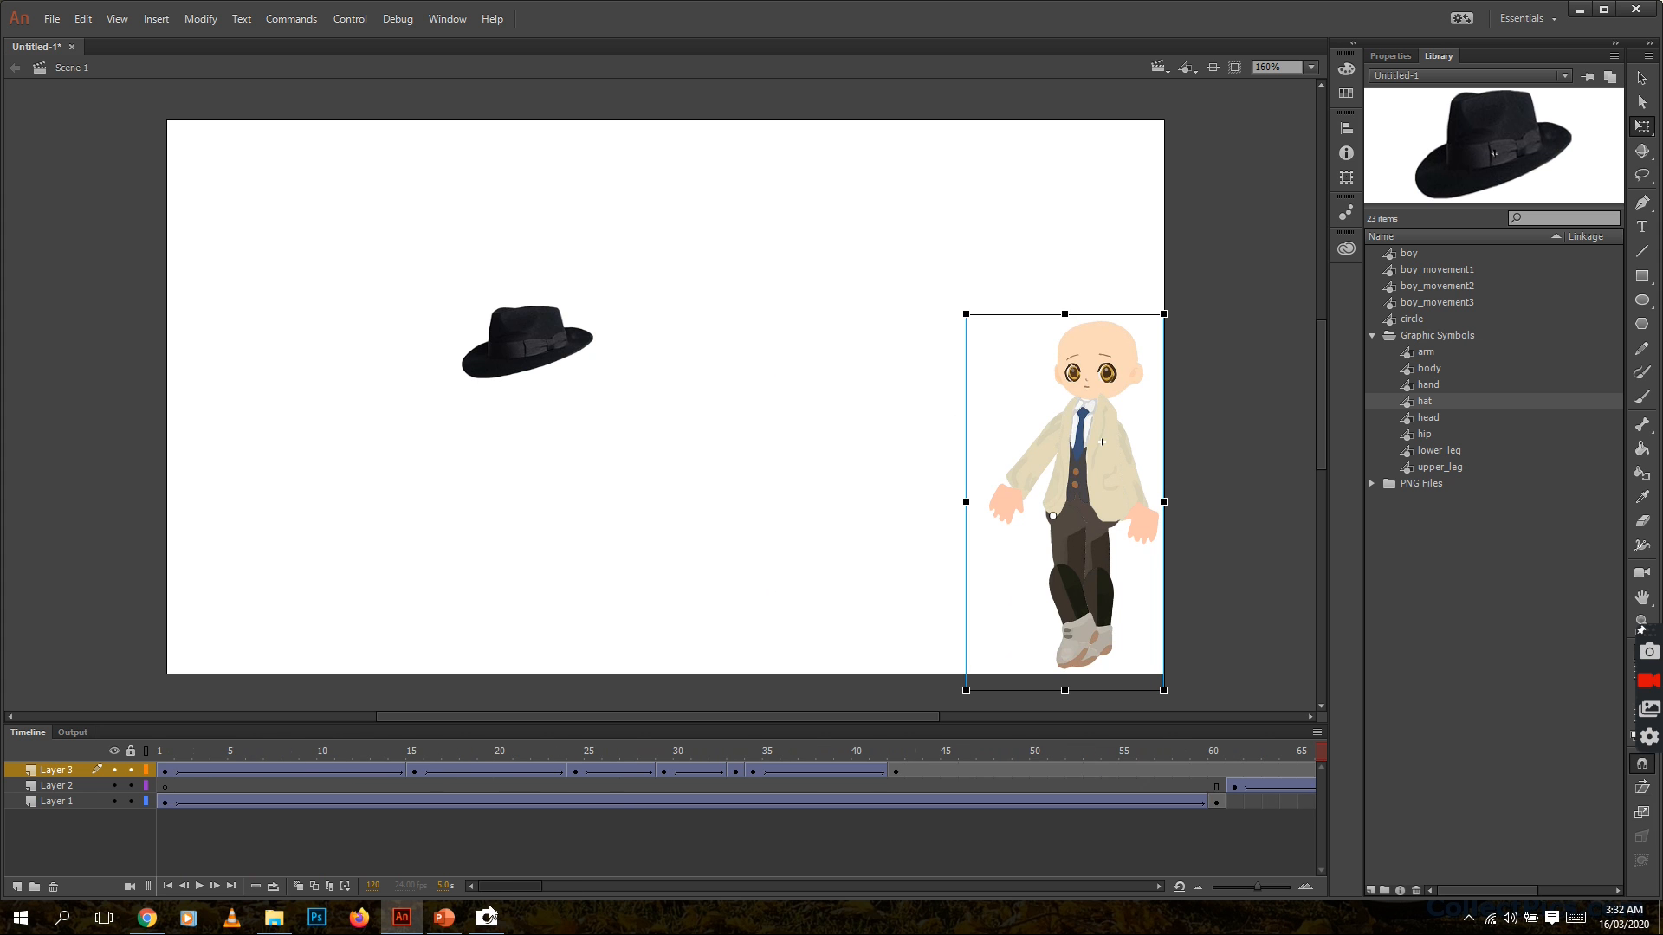
left_click(896, 756)
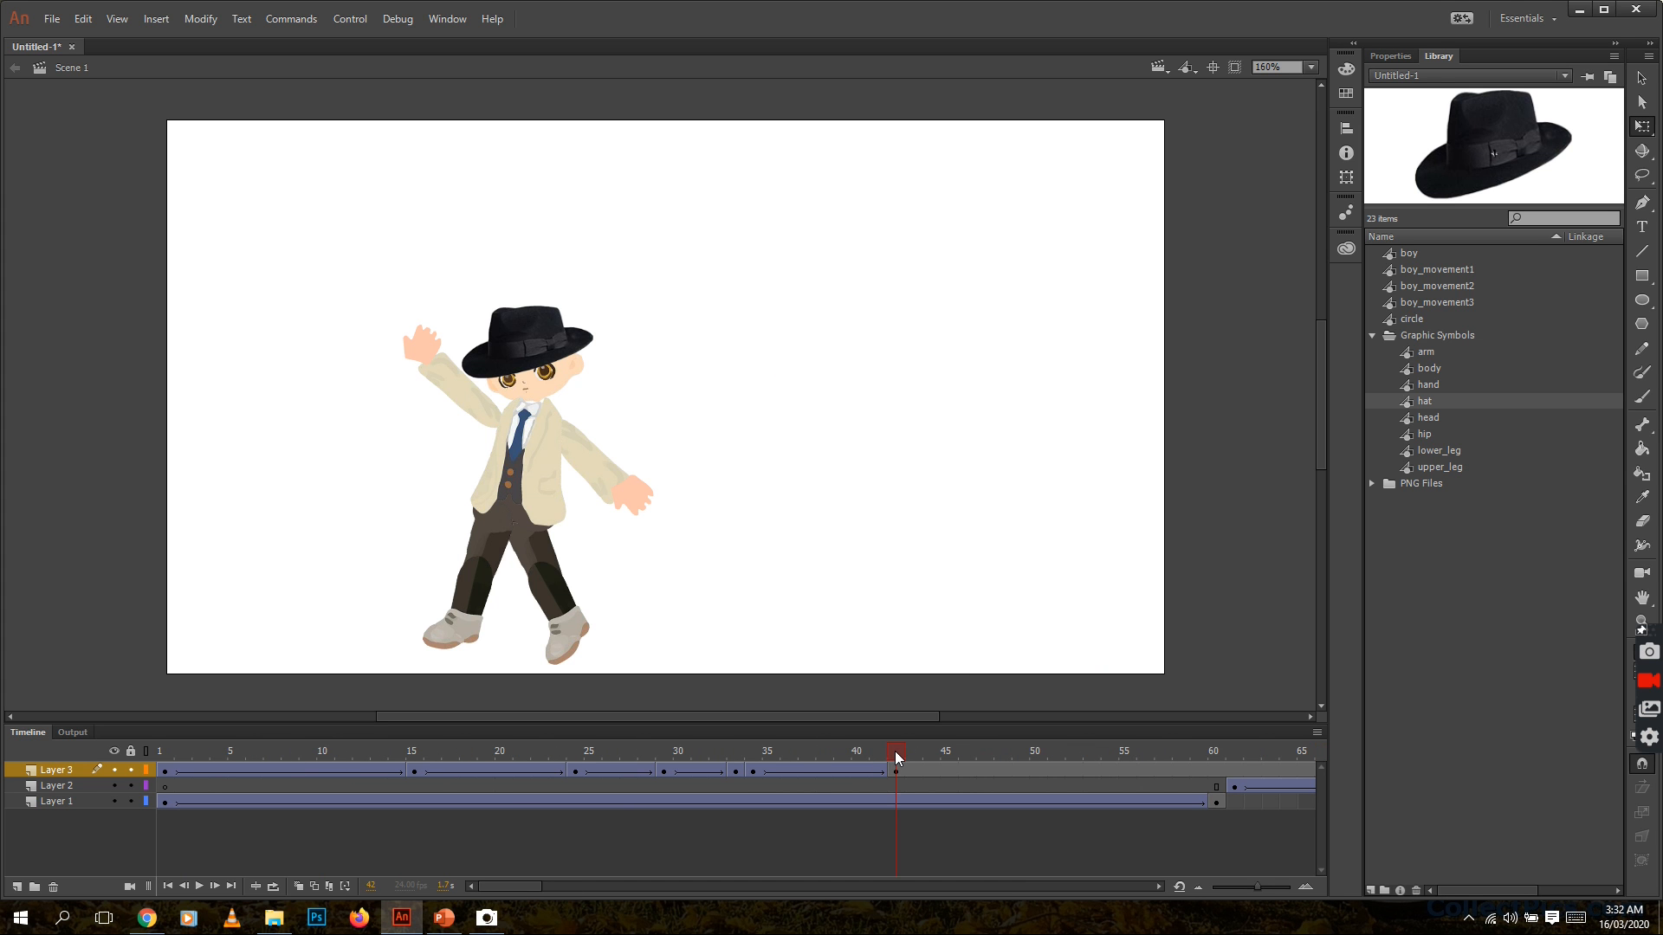